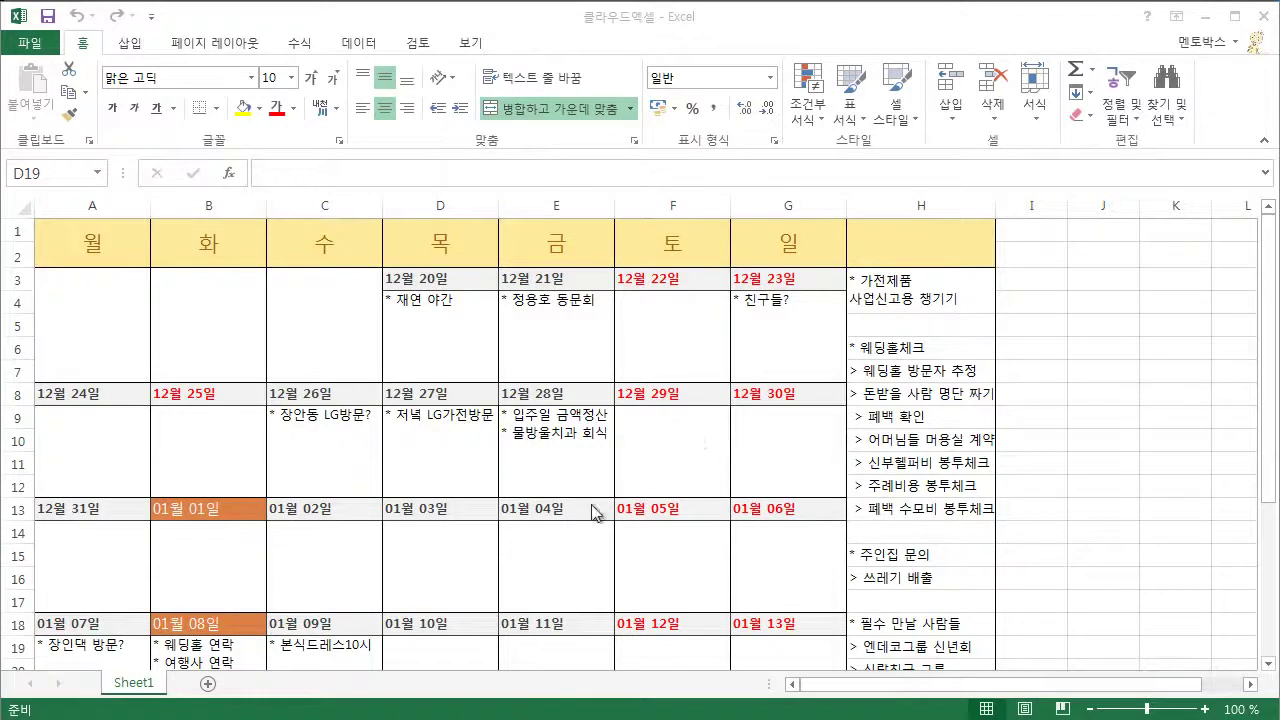
Fill cells C8 (12월 26일), D13 (01월 03일) and F13 (01월 05일) with yellow.
click(333, 397)
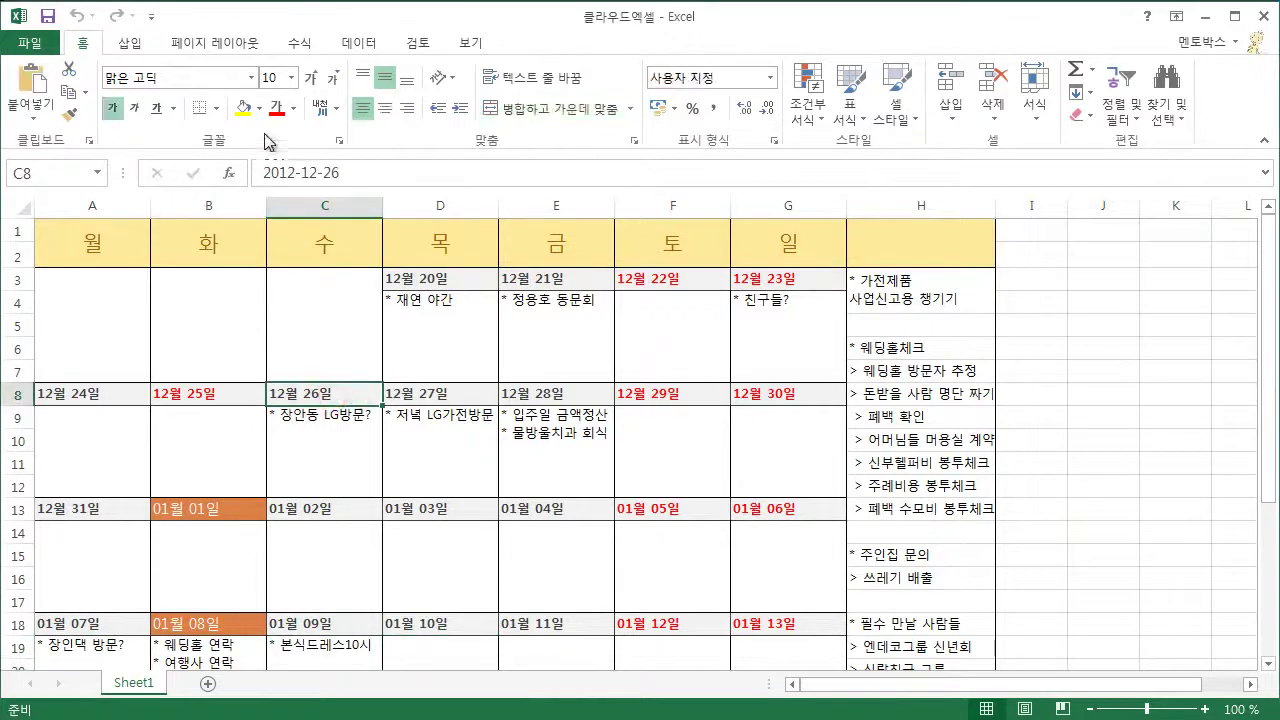
click(243, 108)
click(441, 508)
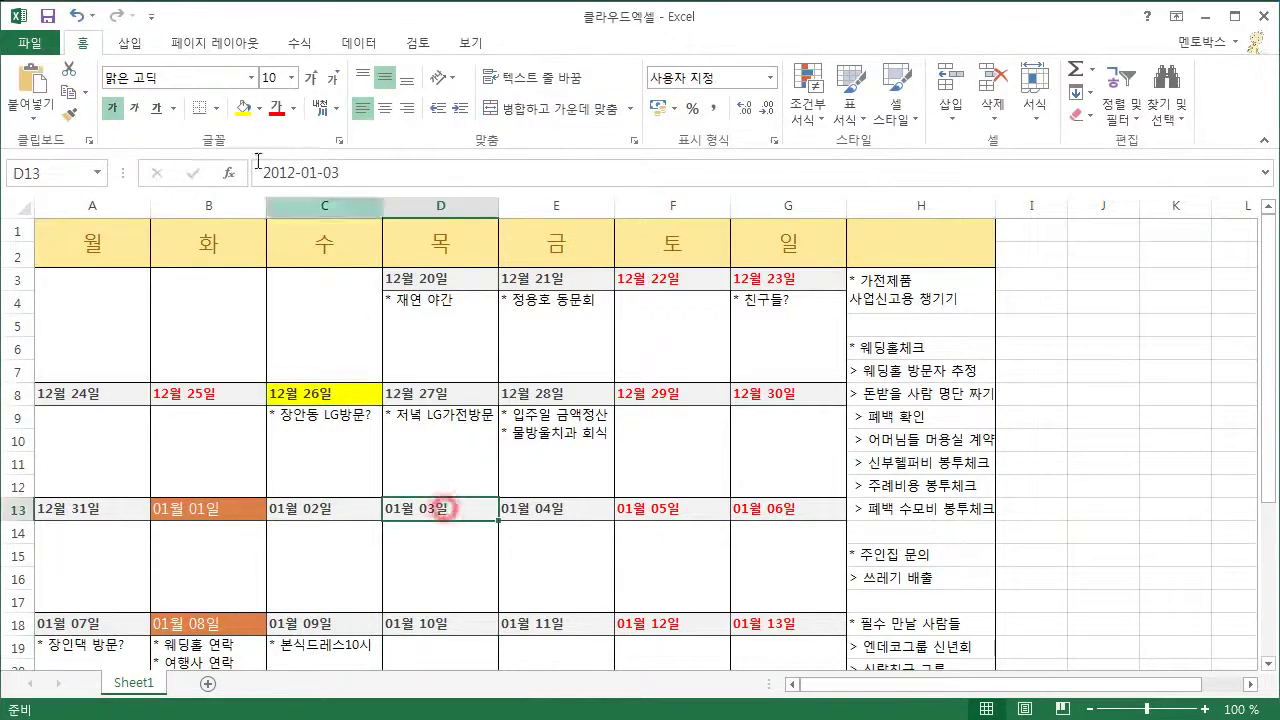
click(243, 108)
click(655, 508)
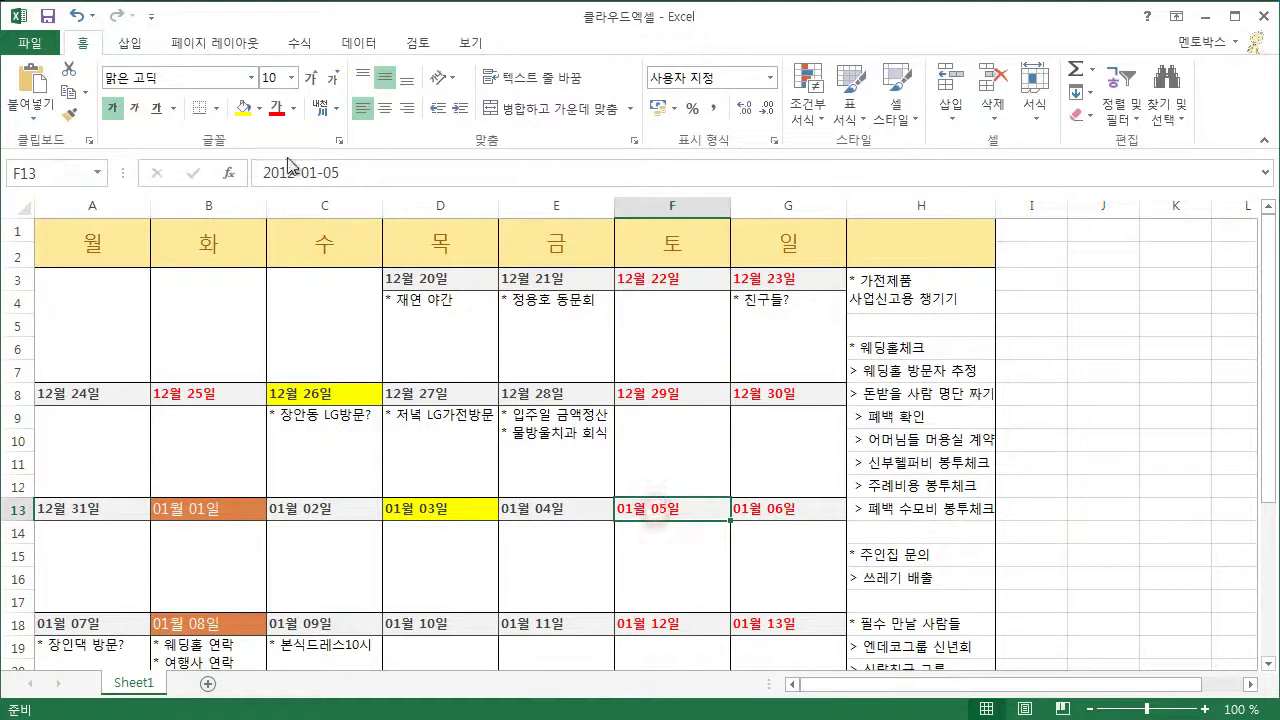
click(243, 108)
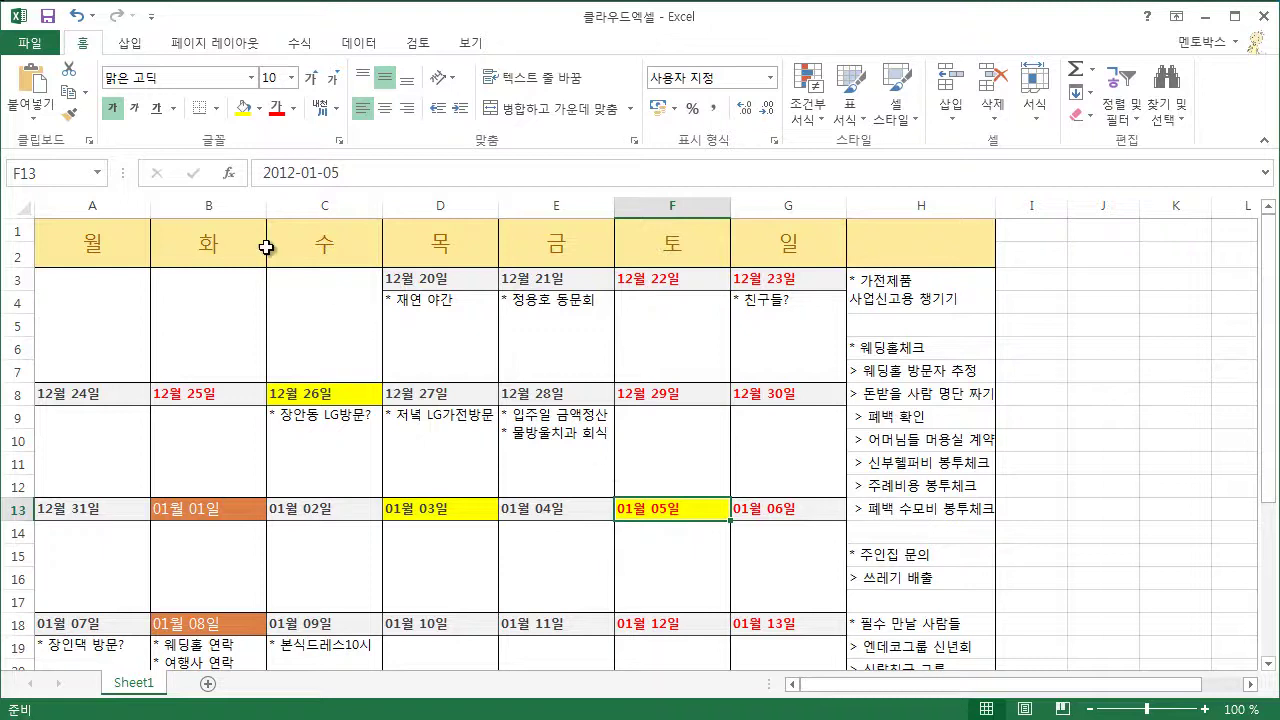
Open the Save As dialog with SkyDrive chosen as the location.
click(30, 43)
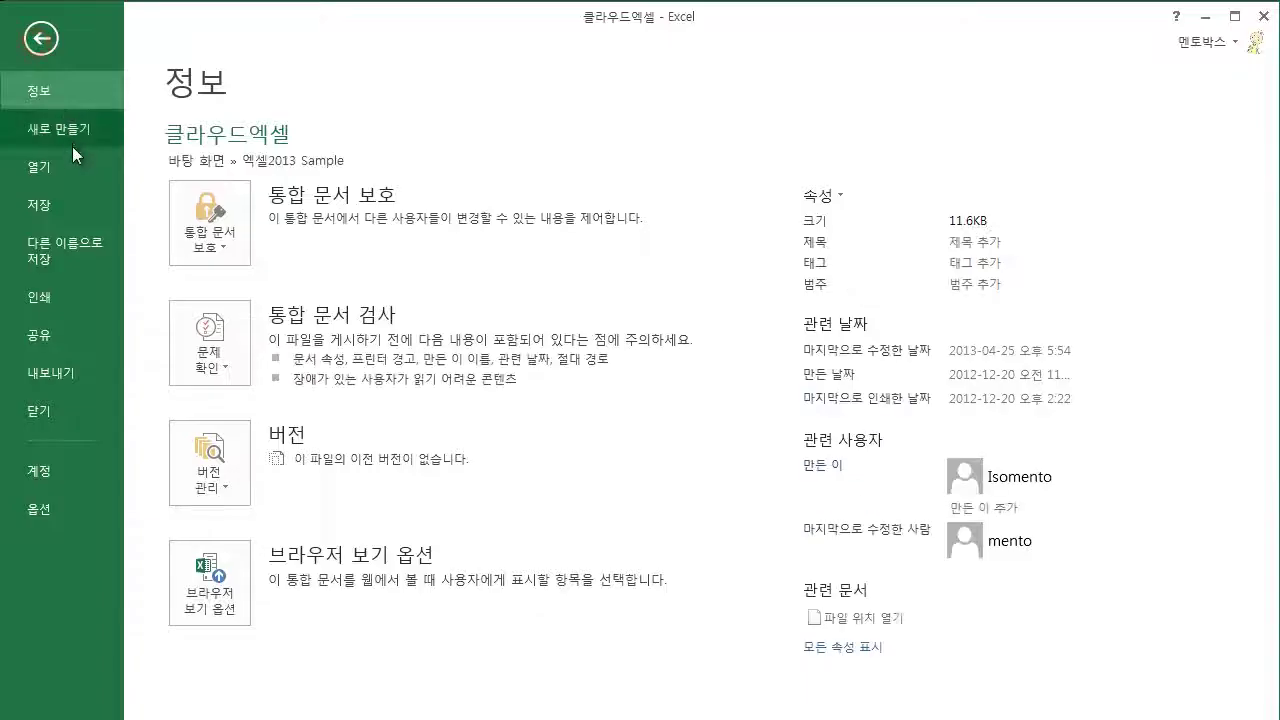
click(74, 246)
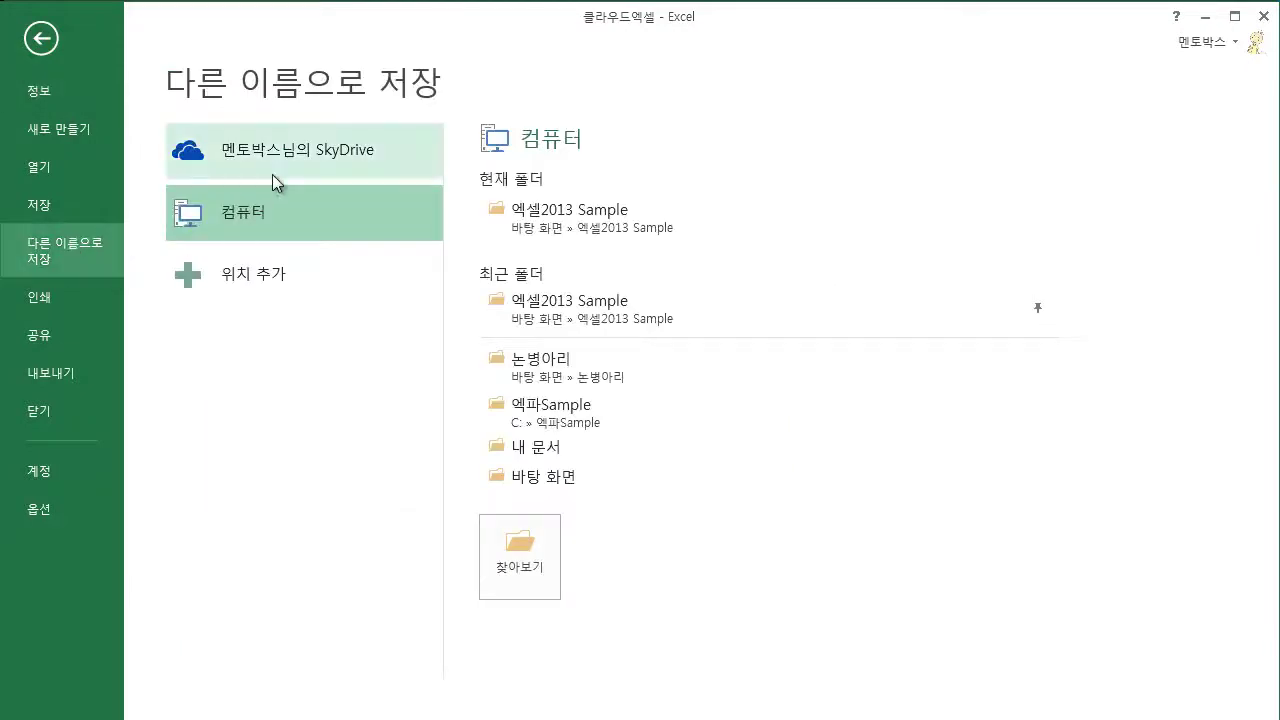
click(319, 154)
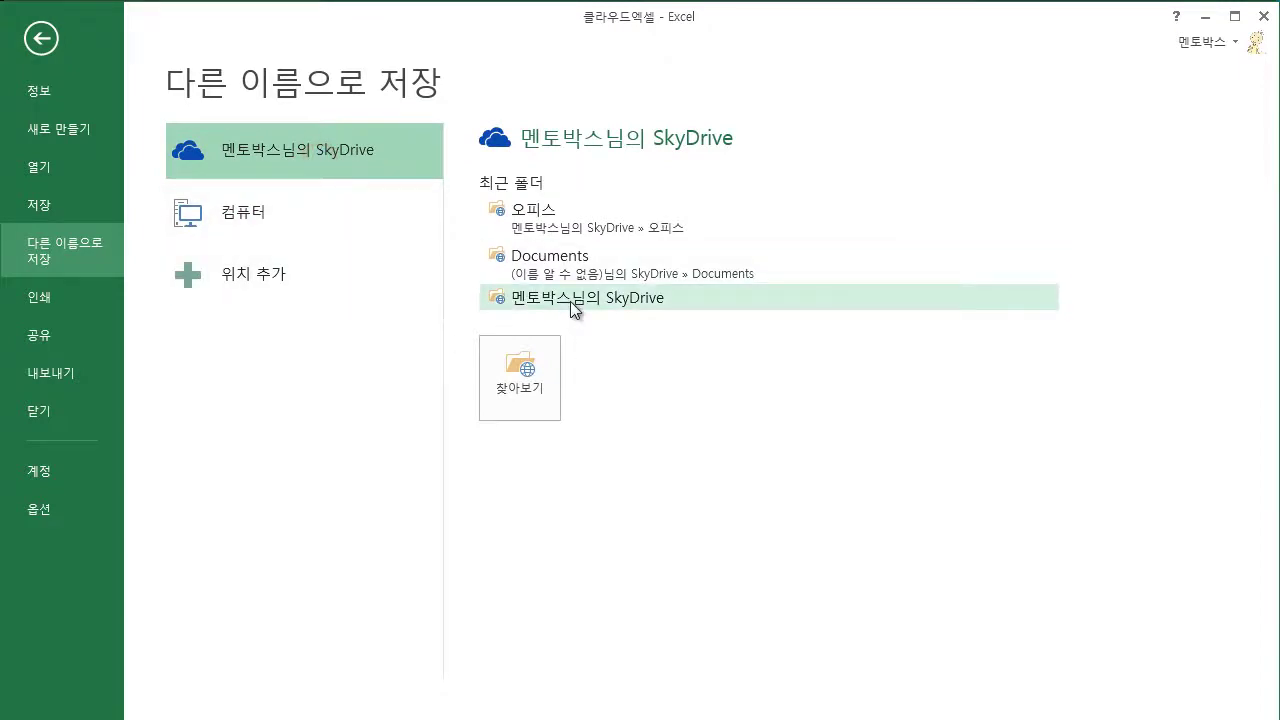
click(637, 298)
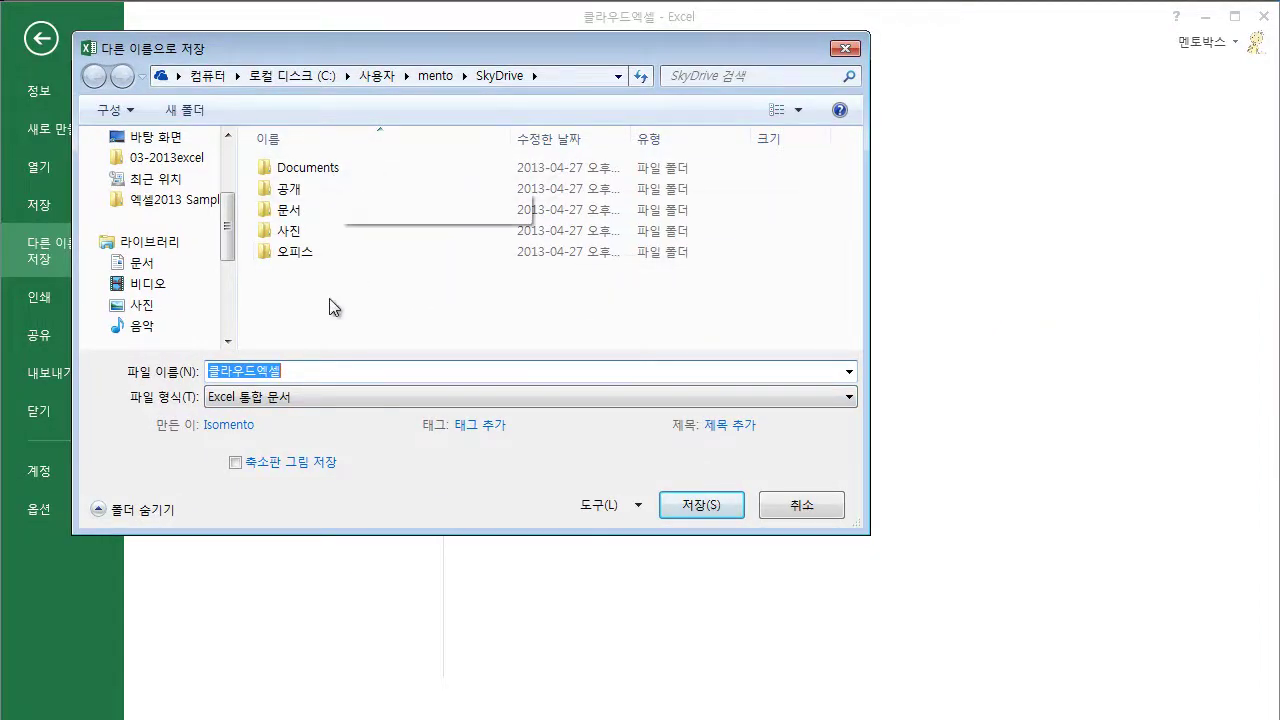
Enter the 문서 folder, append -공용 to the file name, and save as 클라우드엑셀-공용.
click(320, 210)
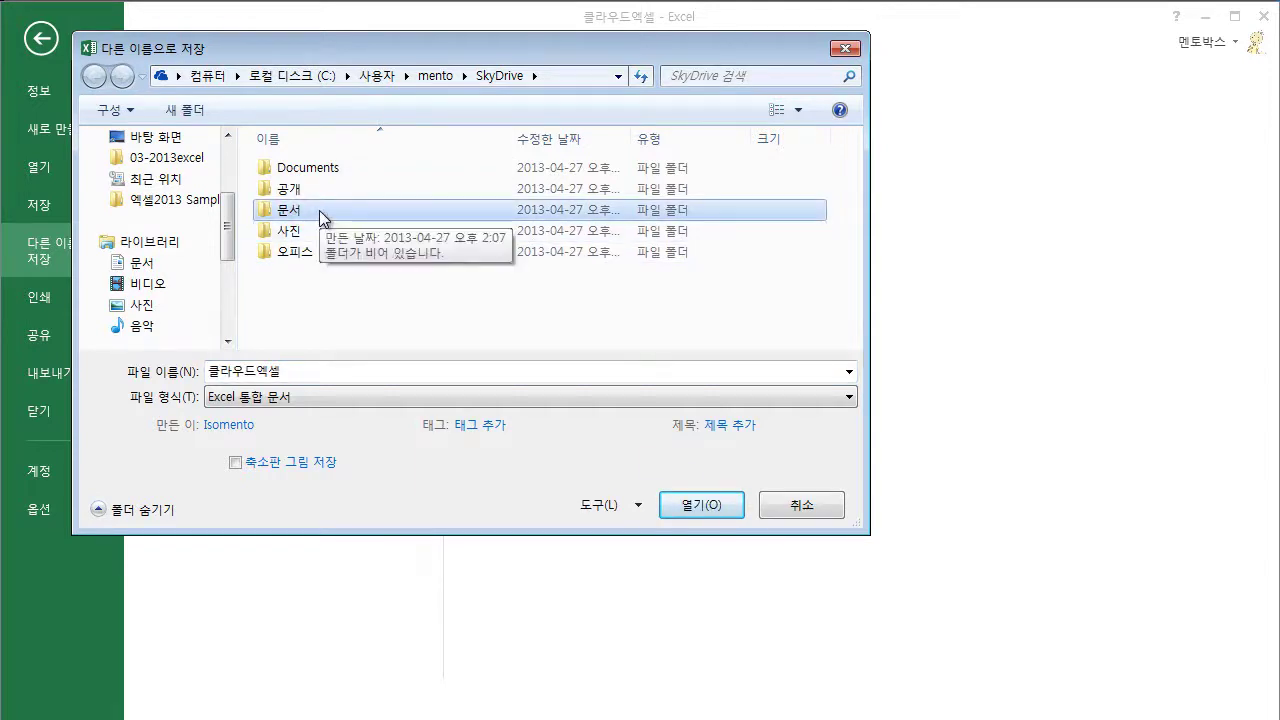
double_click(319, 210)
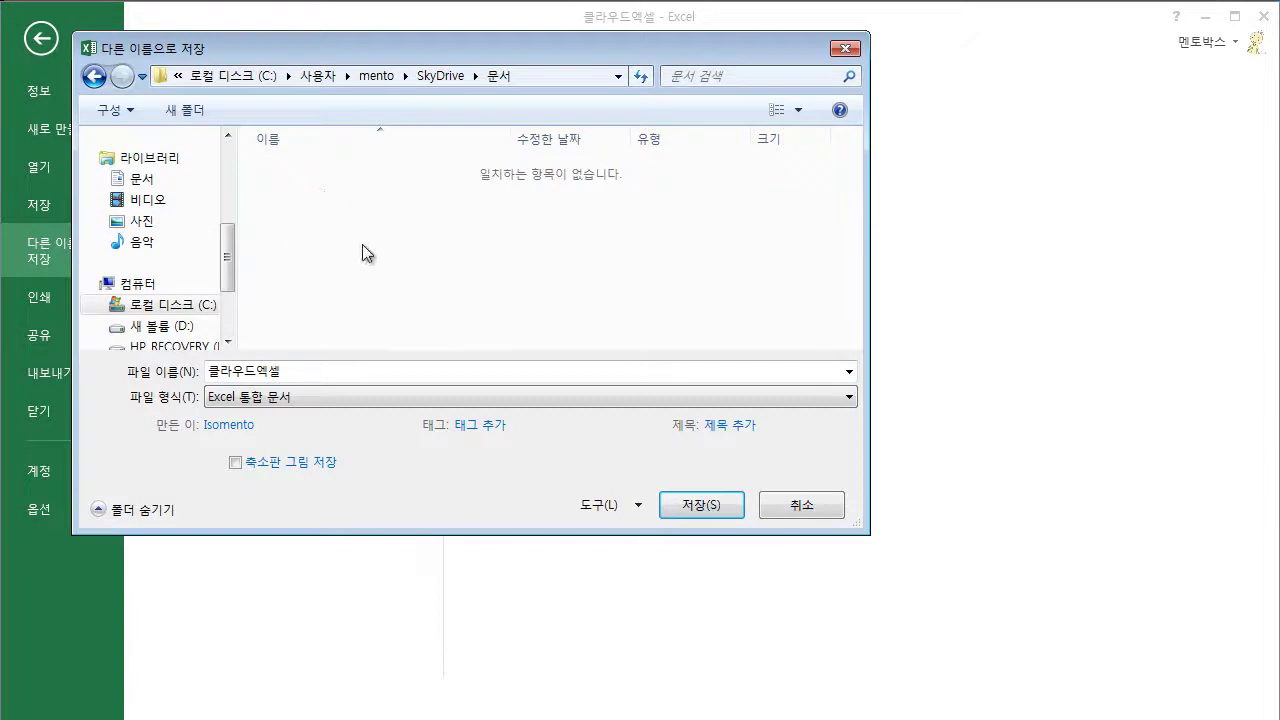
click(309, 372)
text(-공용)
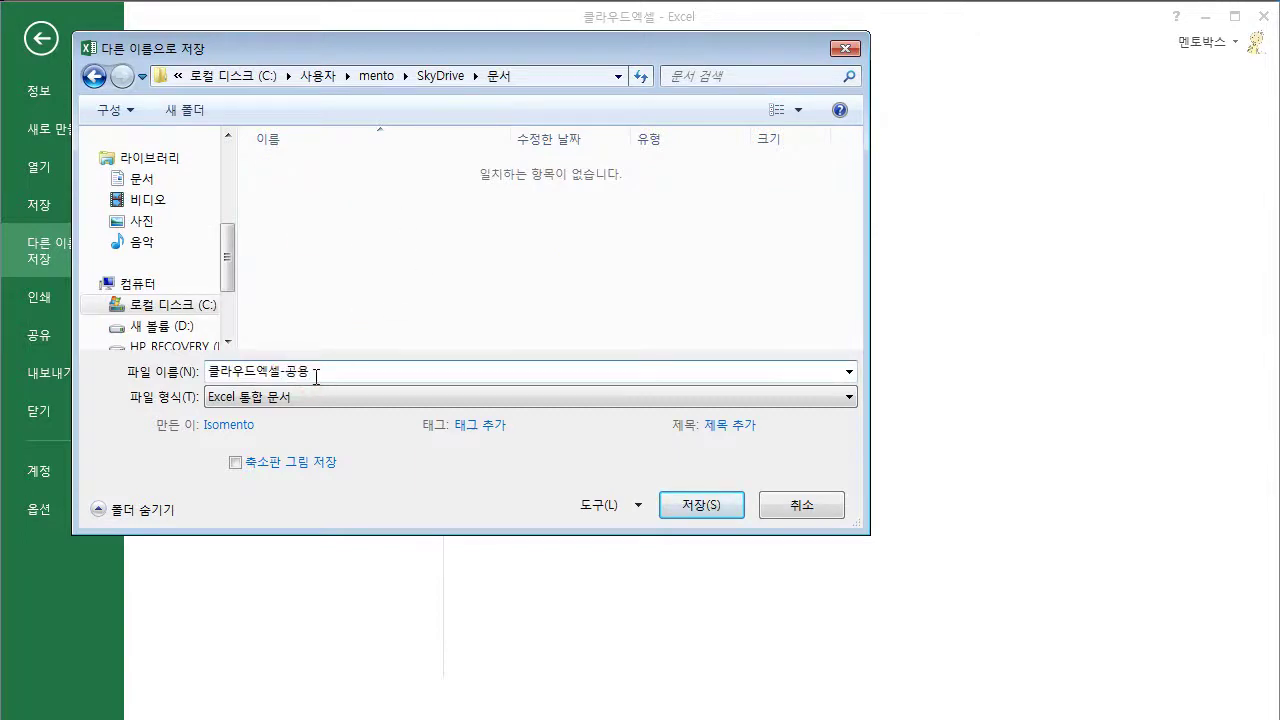
click(679, 511)
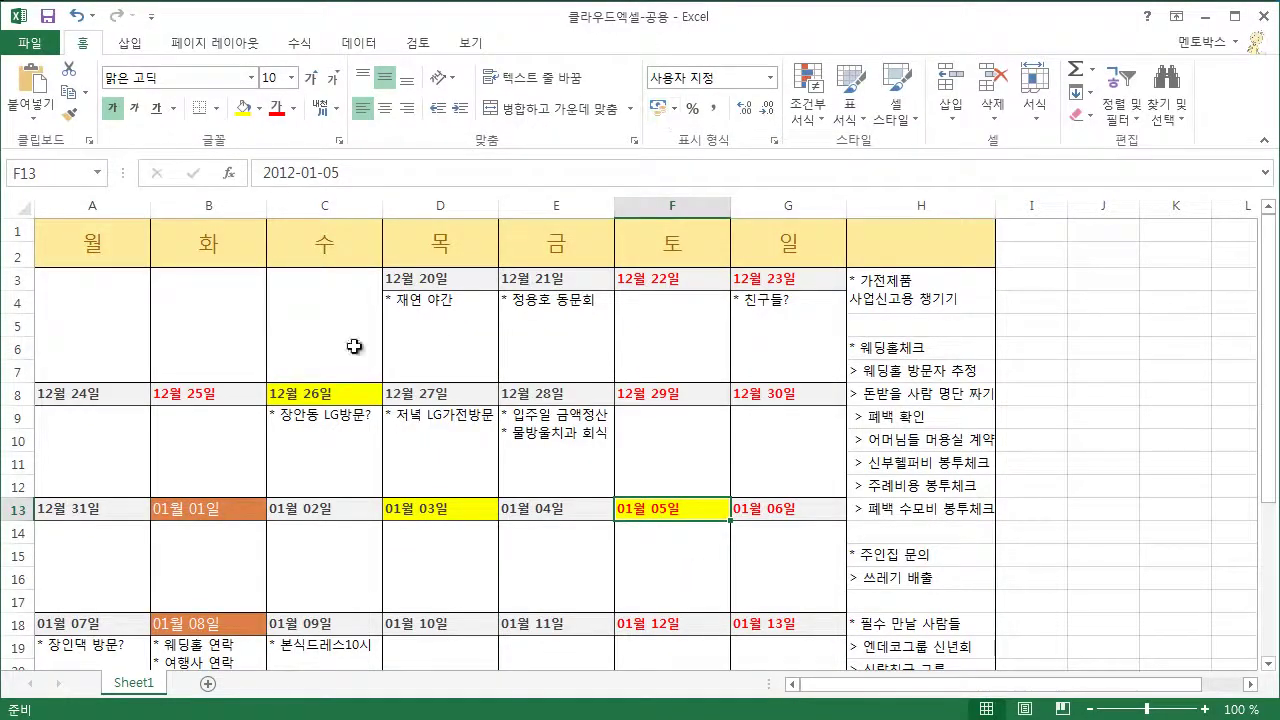
key(alt+Tab)
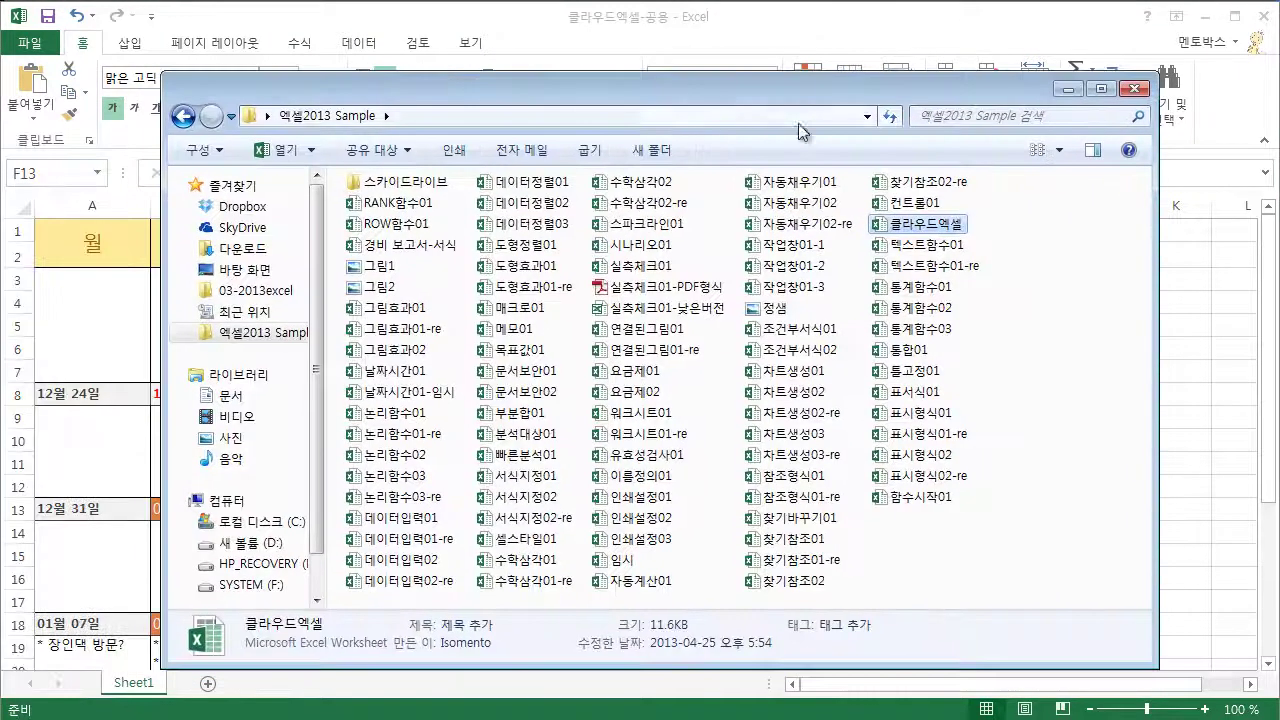
click(249, 228)
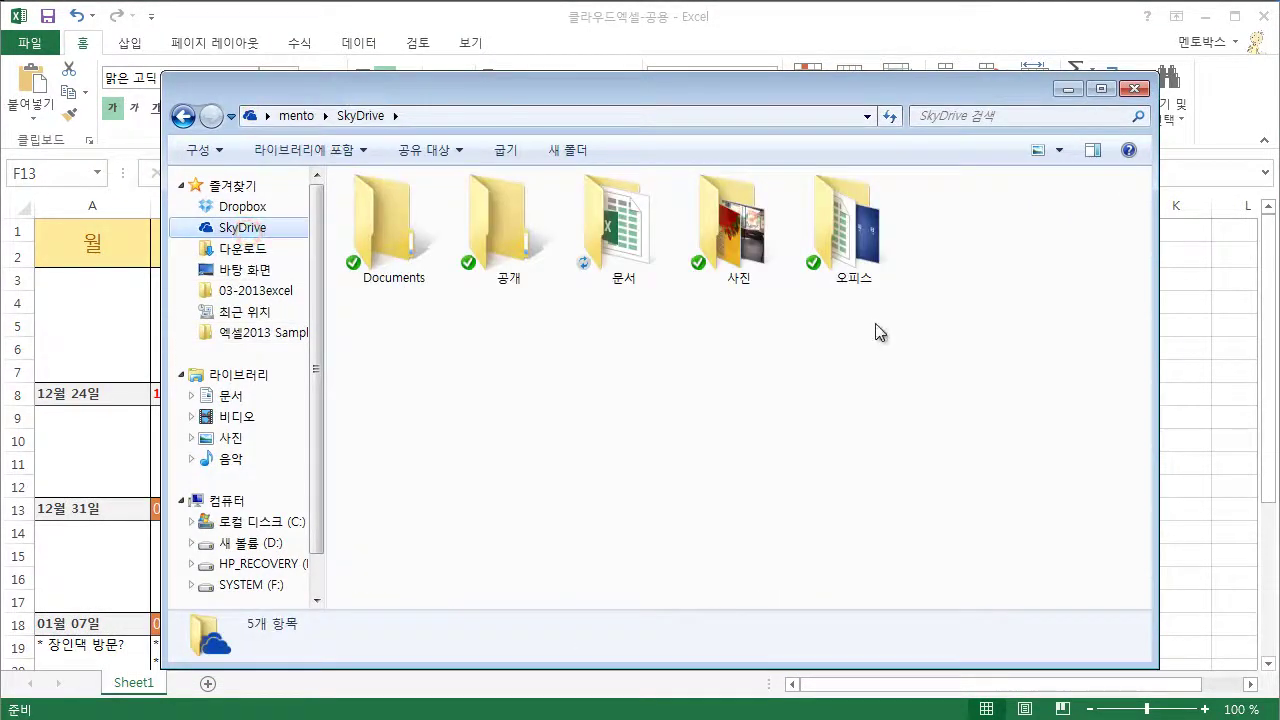
double_click(618, 243)
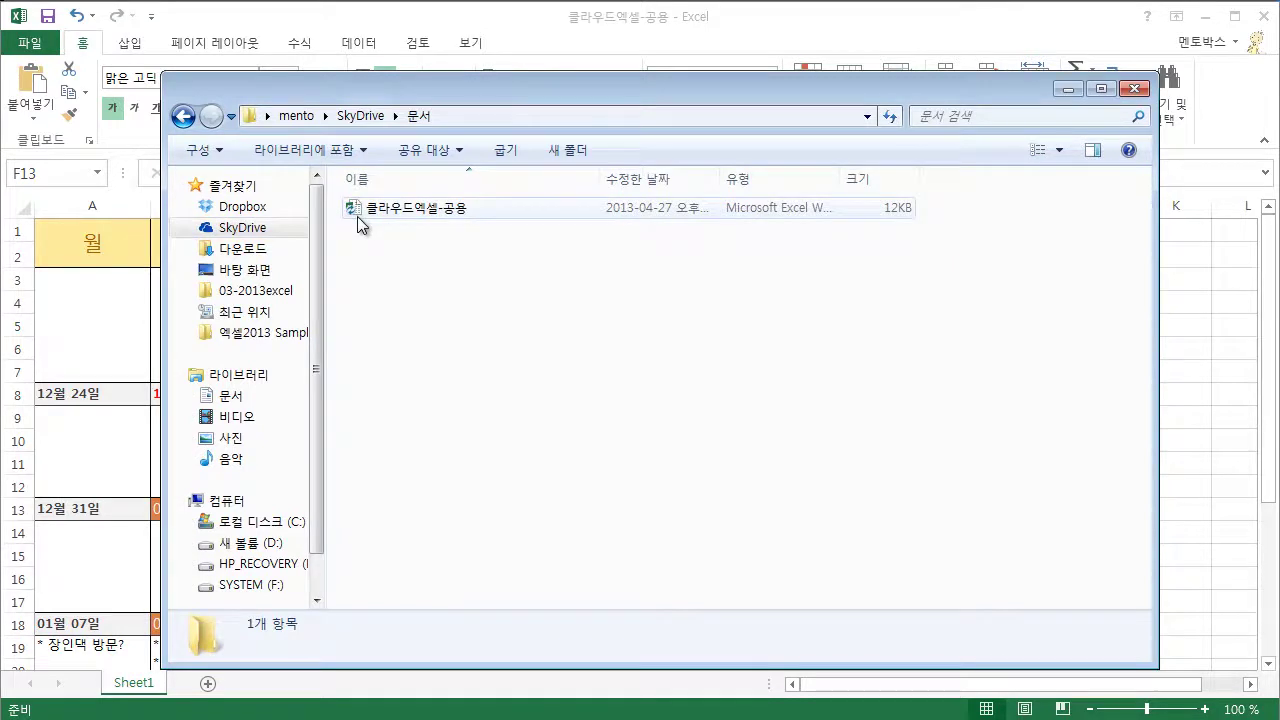
mouse_move(579, 101)
mouse_down()
mouse_move(1164, 212)
mouse_move(1279, 117)
mouse_move(526, 105)
mouse_up()
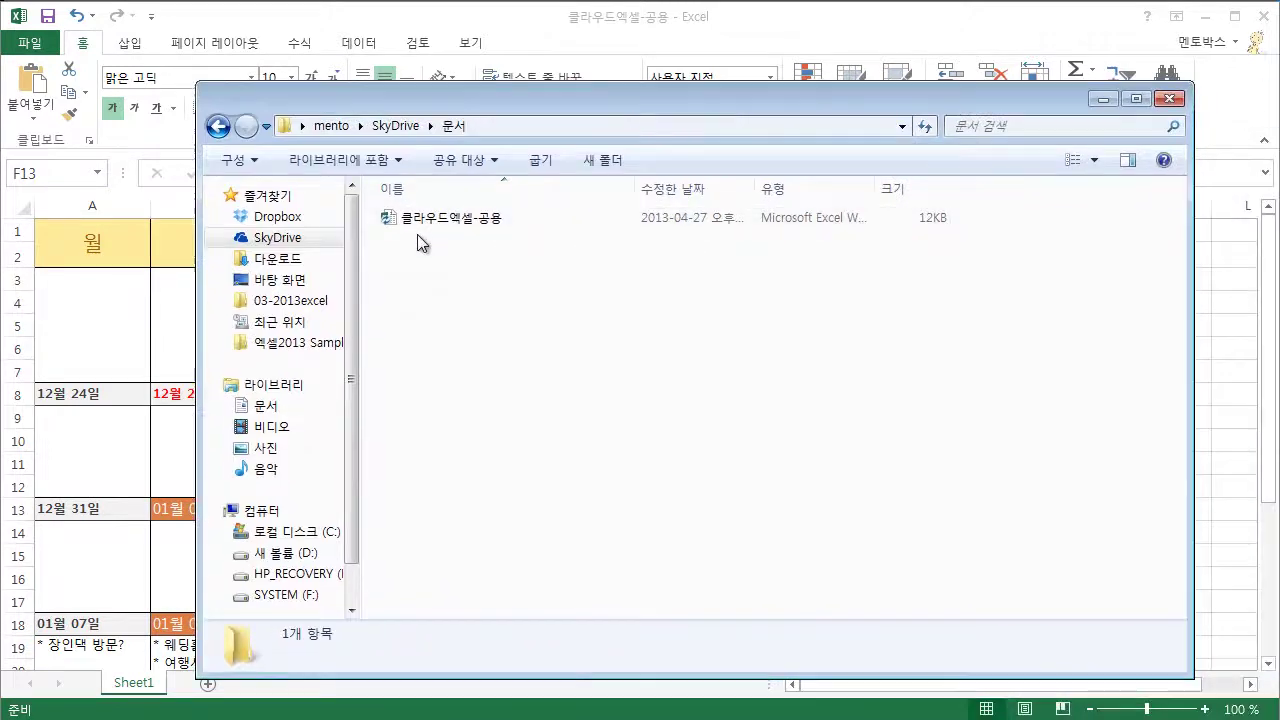
key(super+Down)
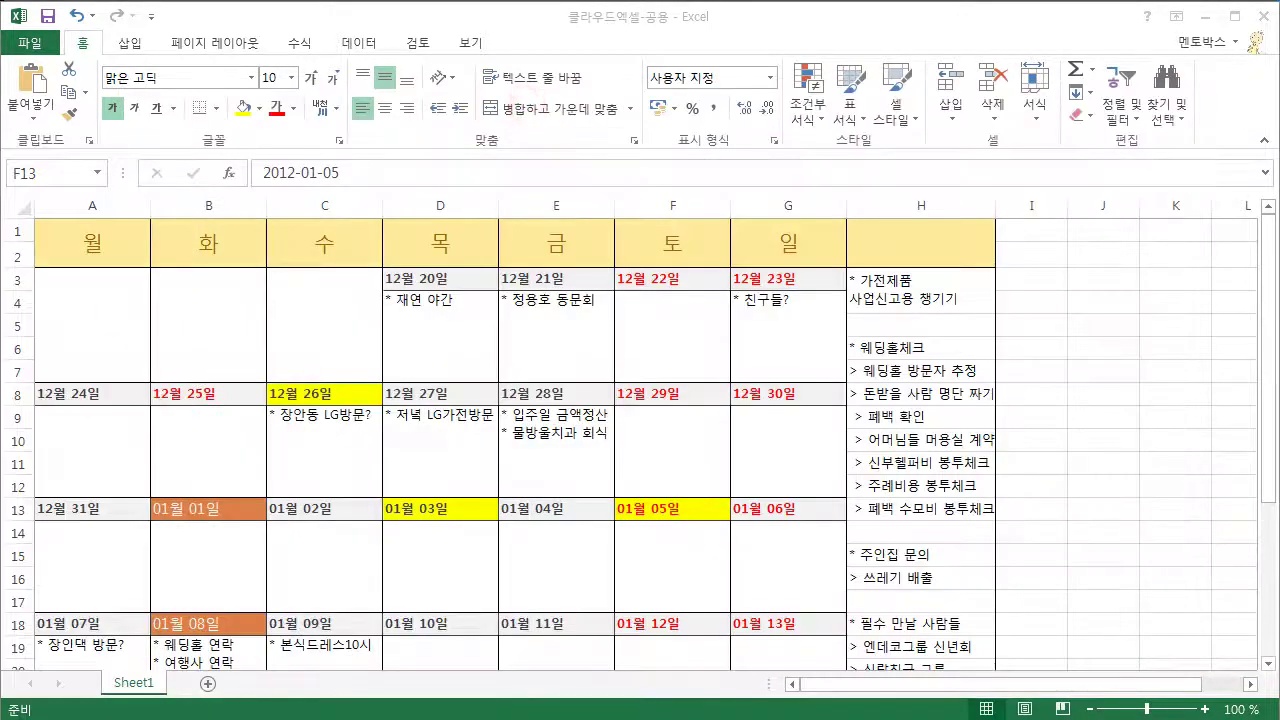
Close the 클라우드엑셀-공용 workbook from the File menu.
click(46, 42)
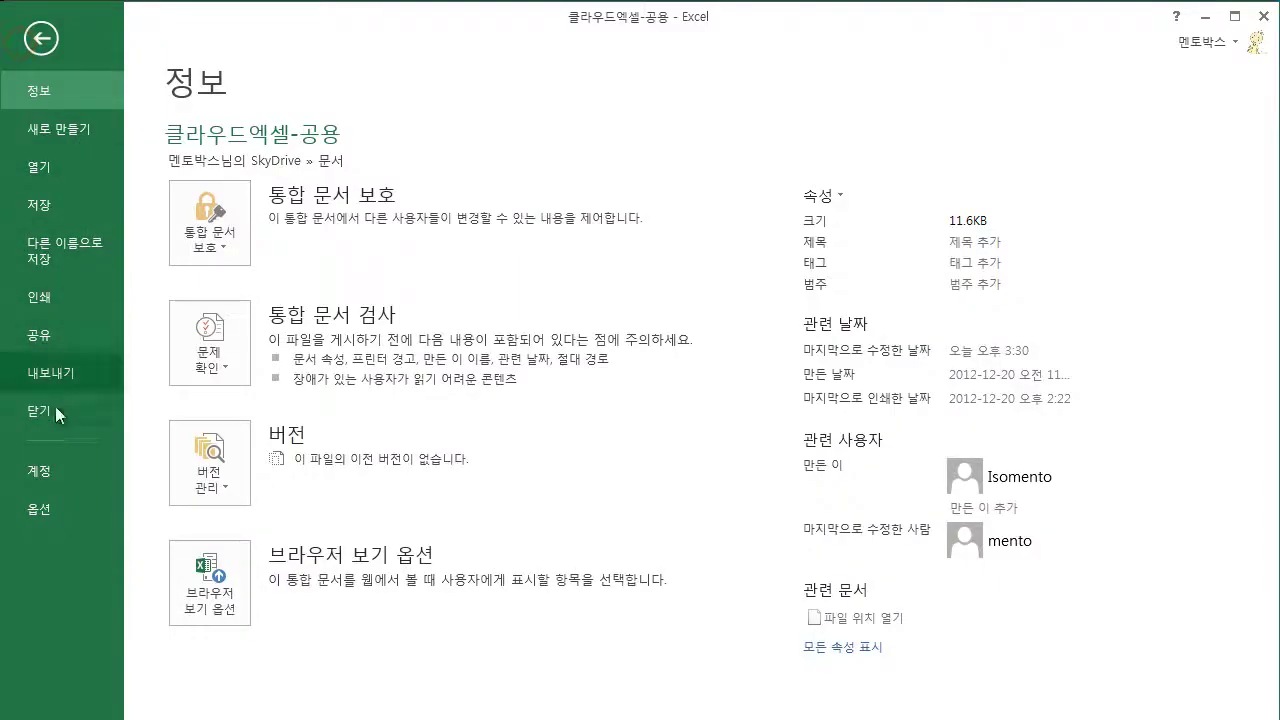
click(52, 411)
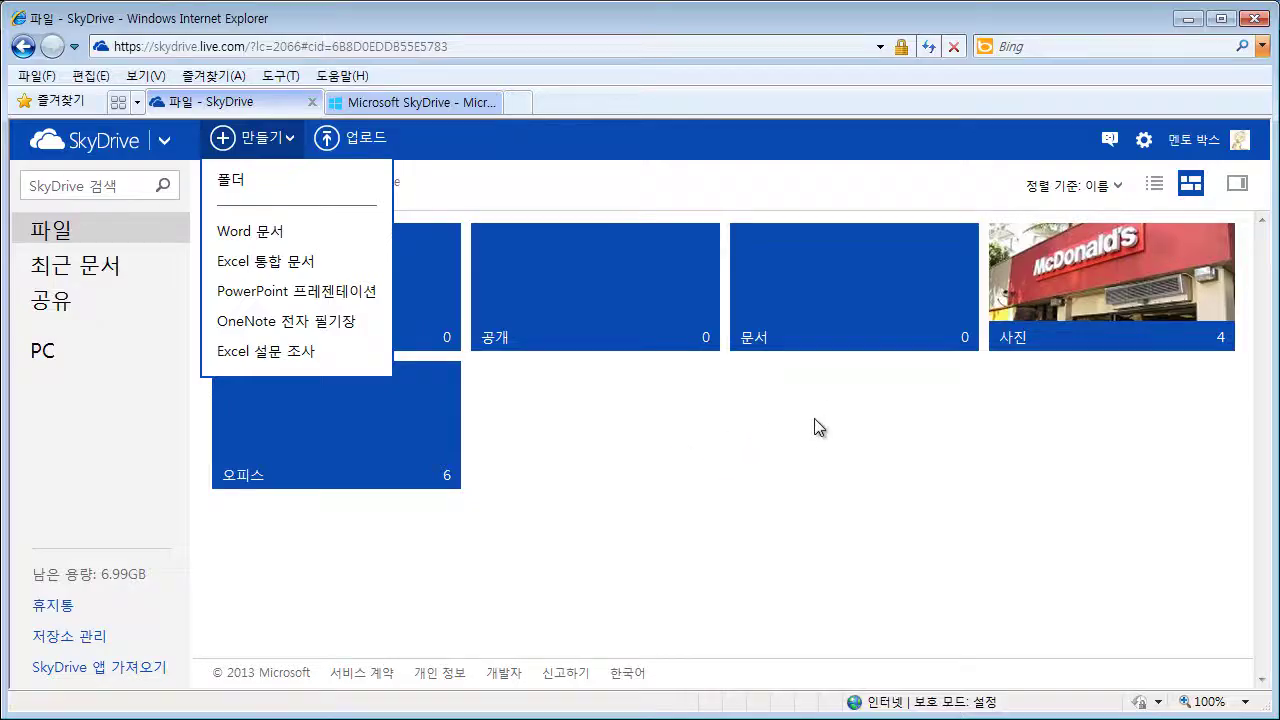
Dismiss the 만들기 menu and open 클라우드엑셀-공용 from the 문서 folder in the web app.
click(835, 430)
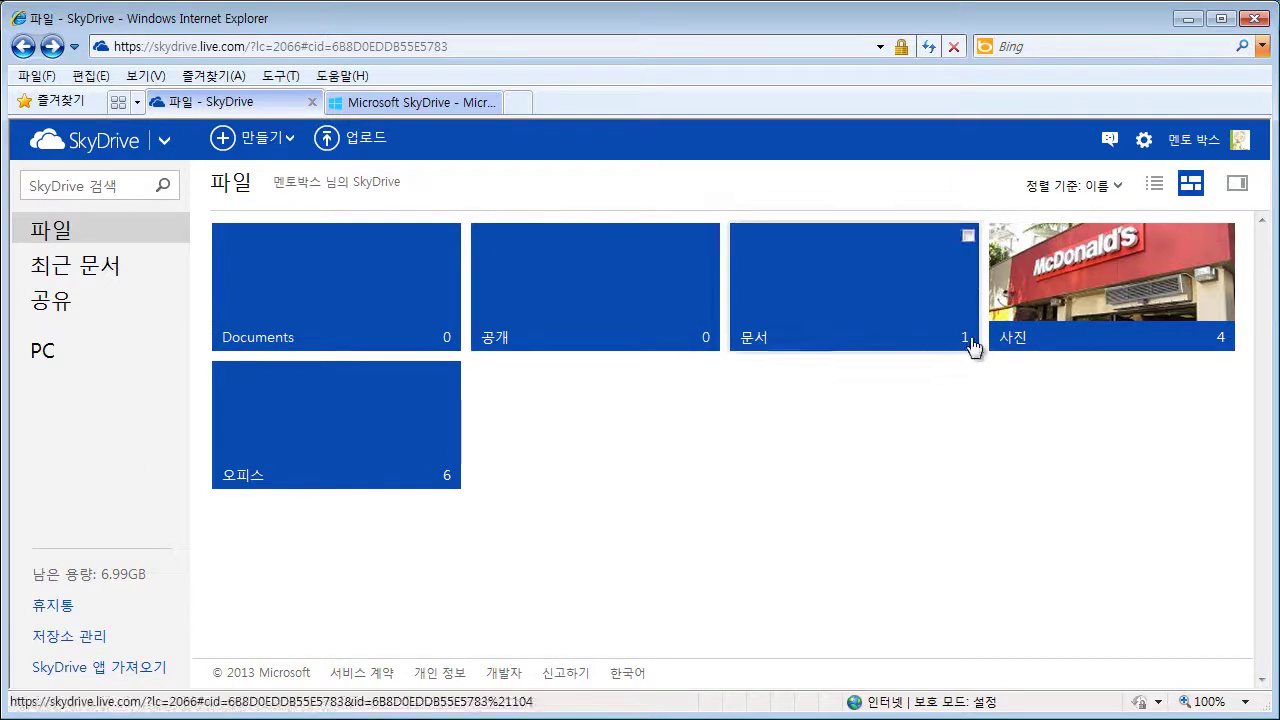
click(813, 298)
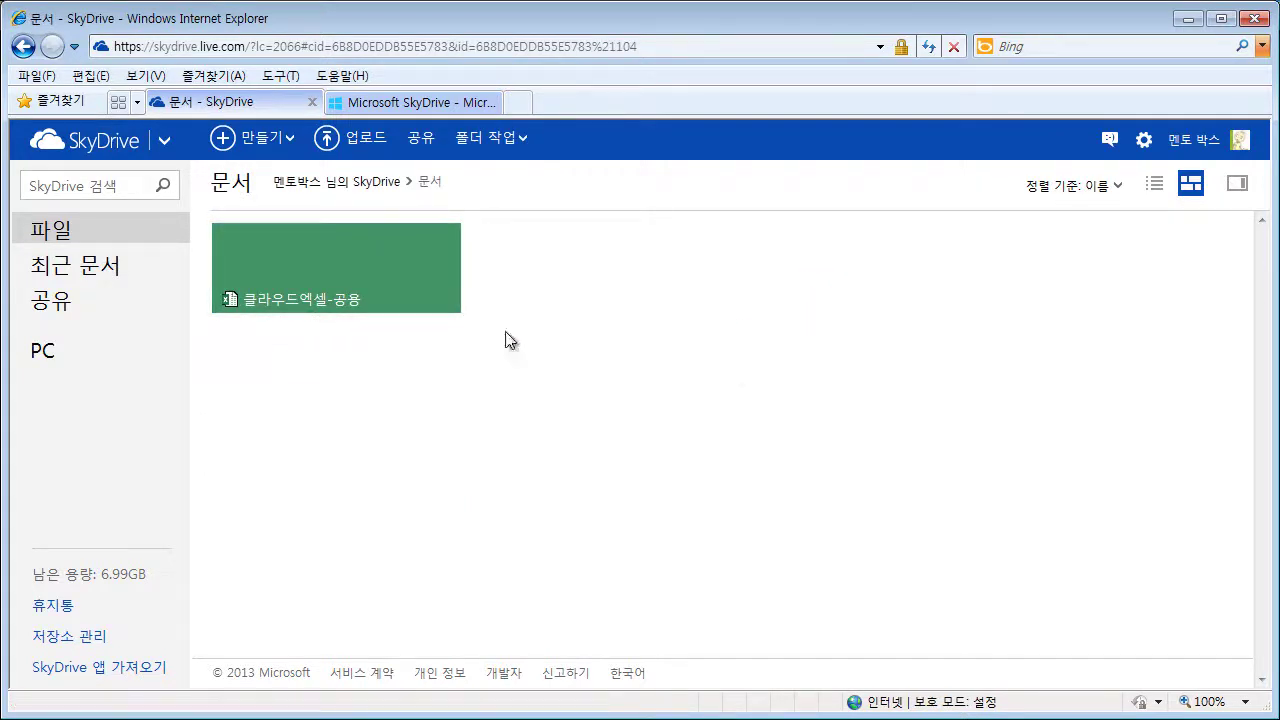
click(390, 283)
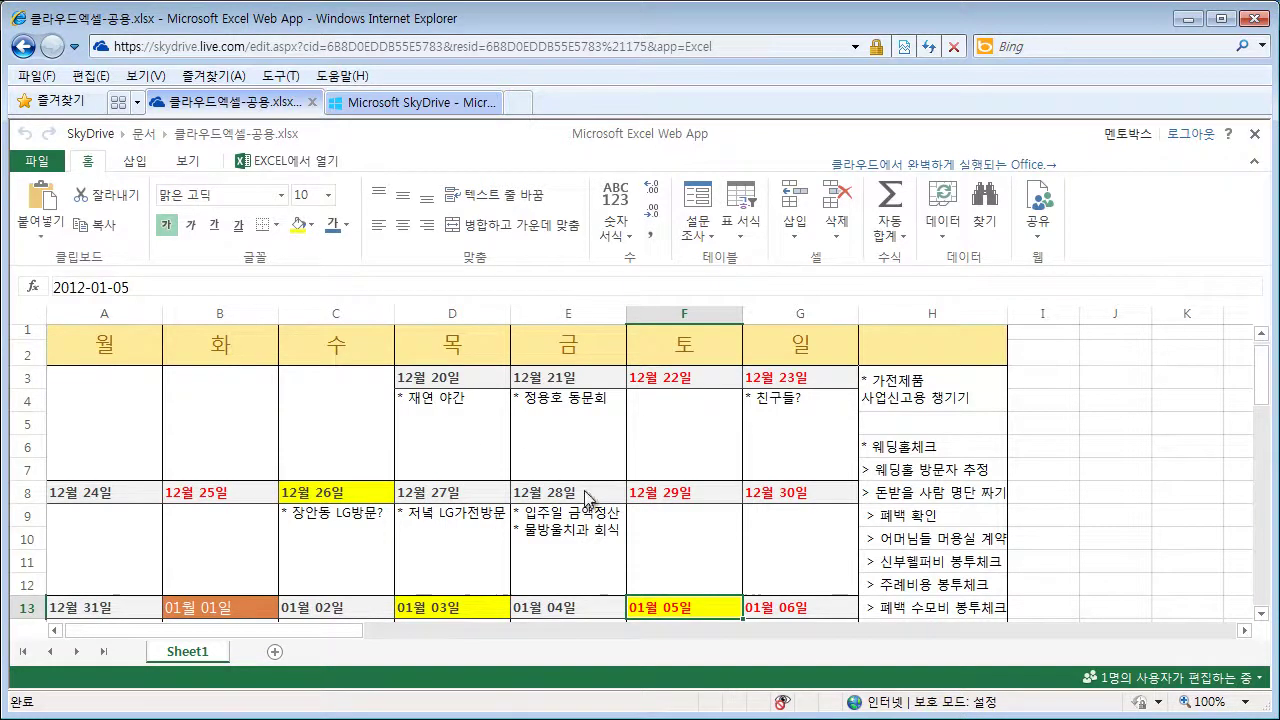
Change the 12월 26일 cell C8 fill to the darker tan.
click(462, 490)
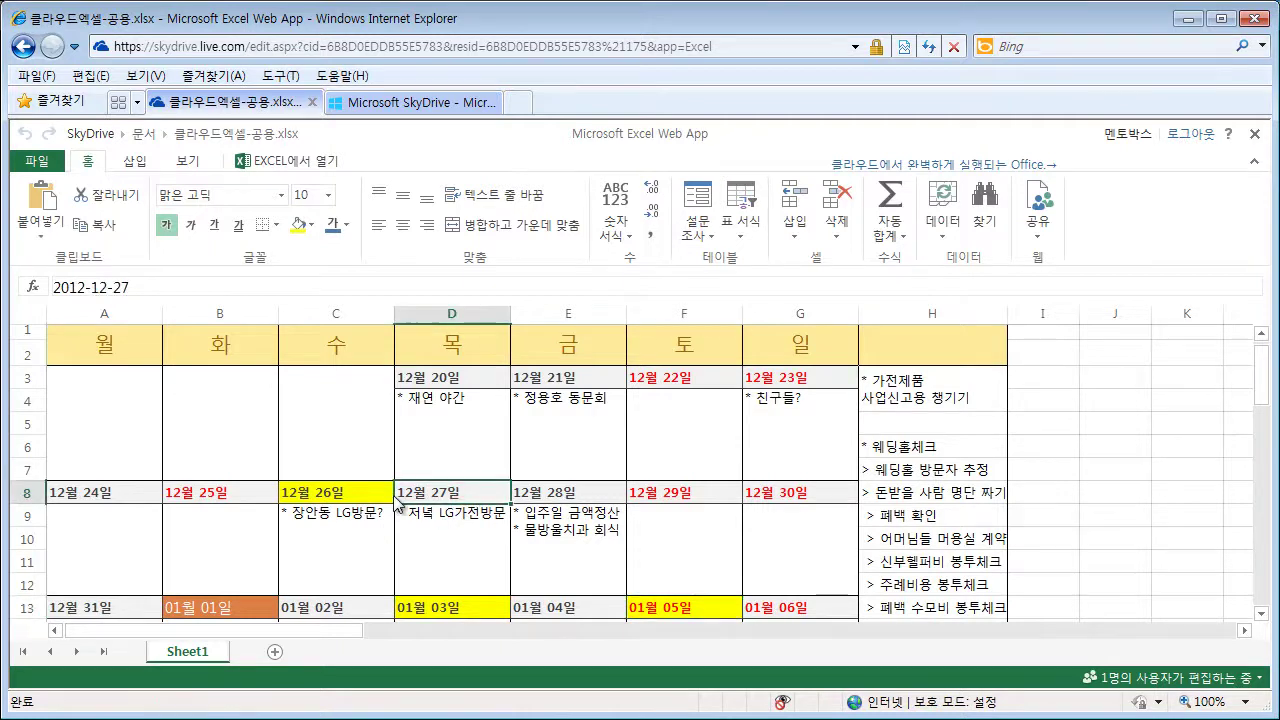
click(345, 490)
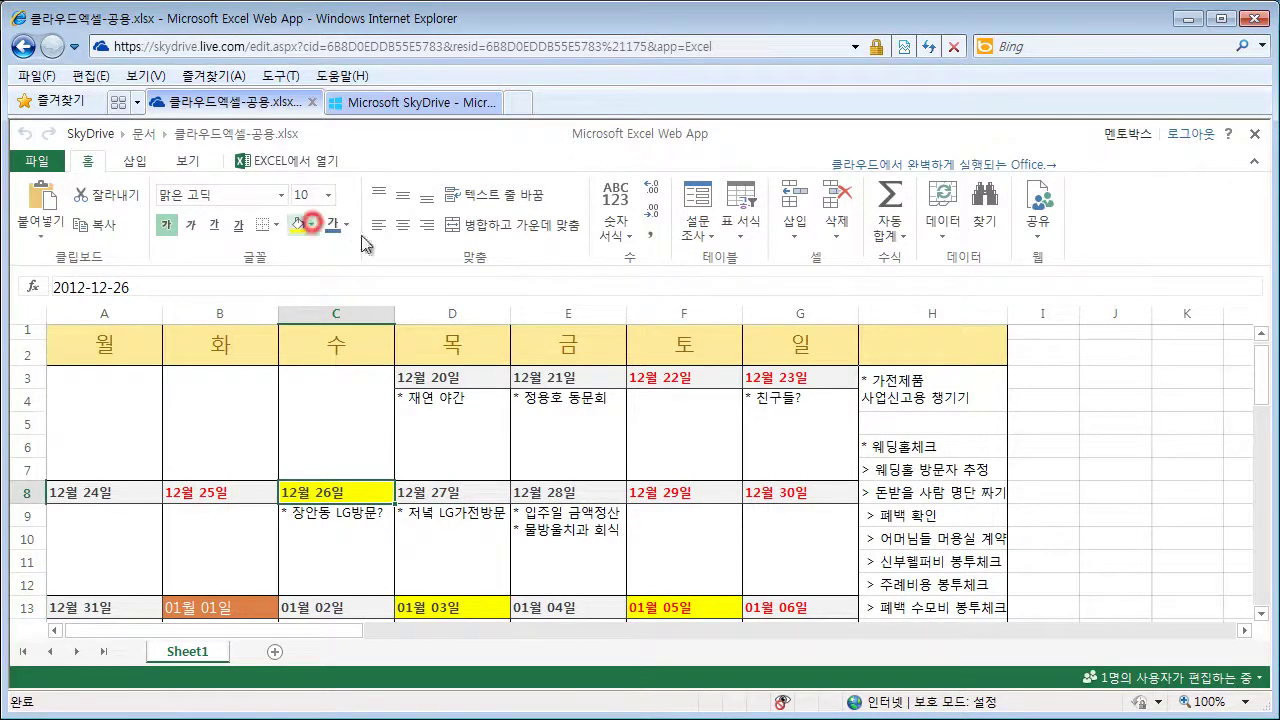
click(311, 224)
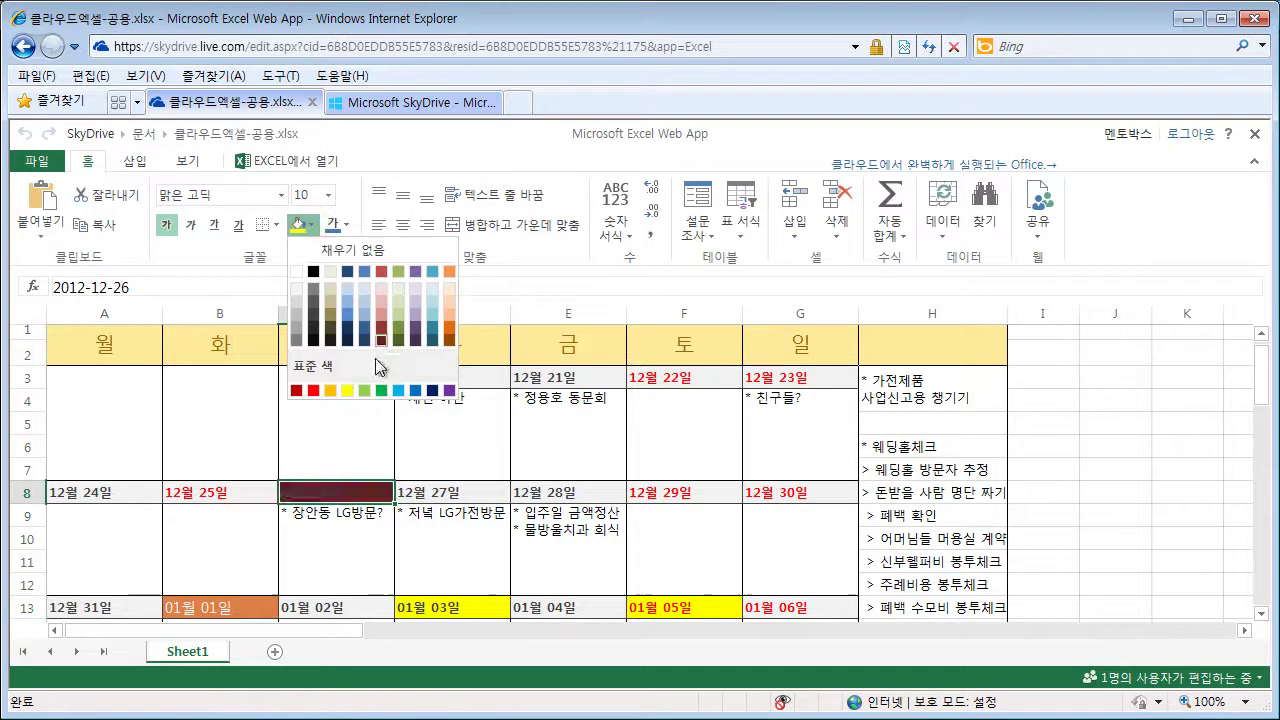
click(330, 289)
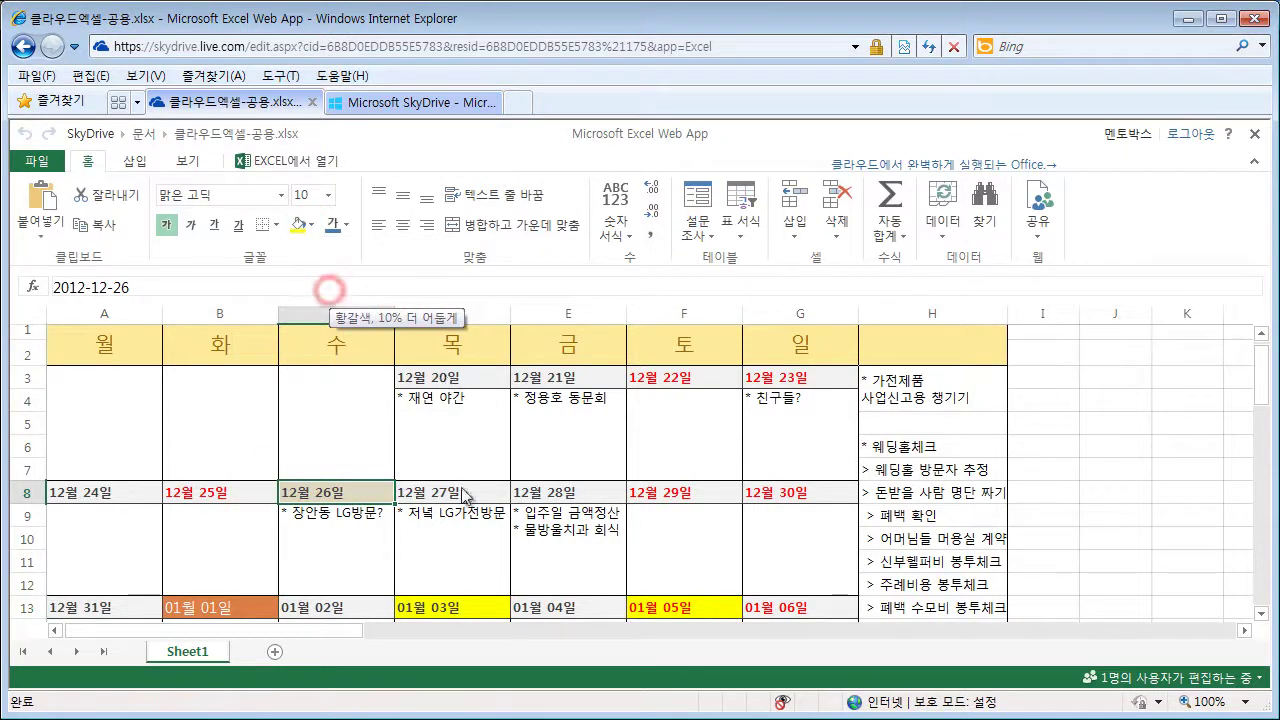
Fill the 12월 28일 cell E8 light green, then select the 01월 02일–01월 06일 dates.
click(563, 487)
click(563, 490)
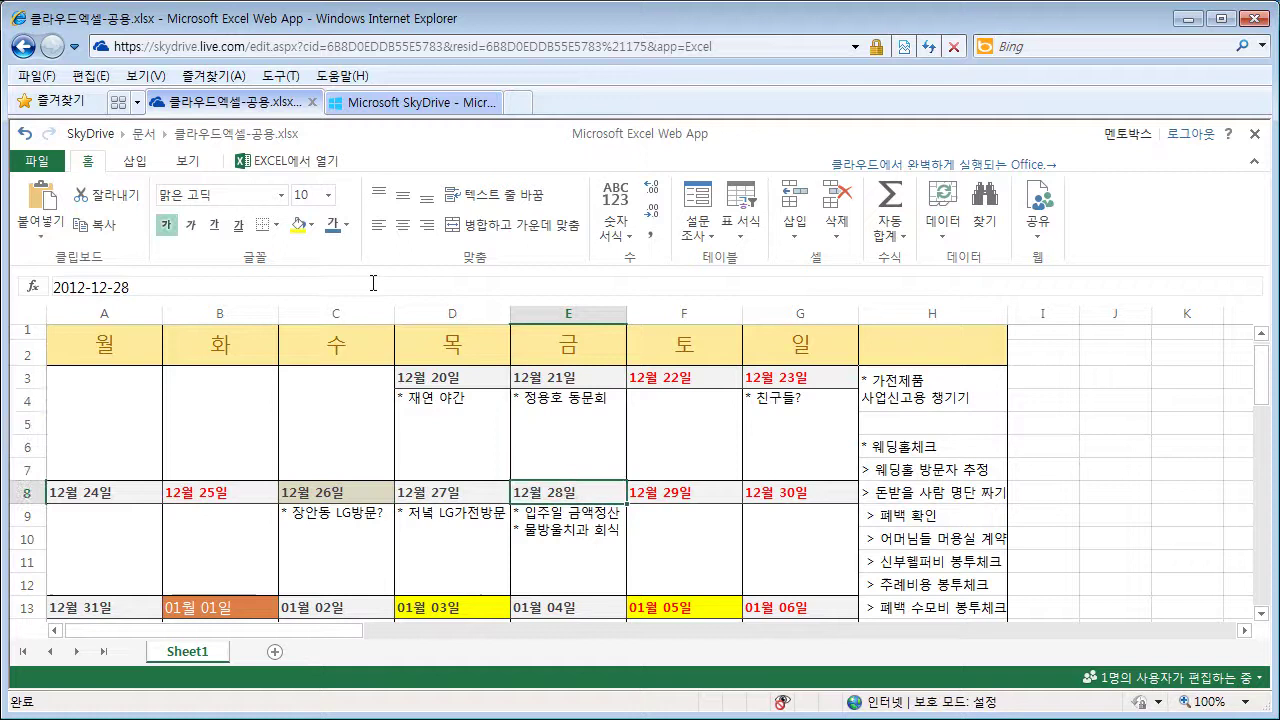
click(311, 224)
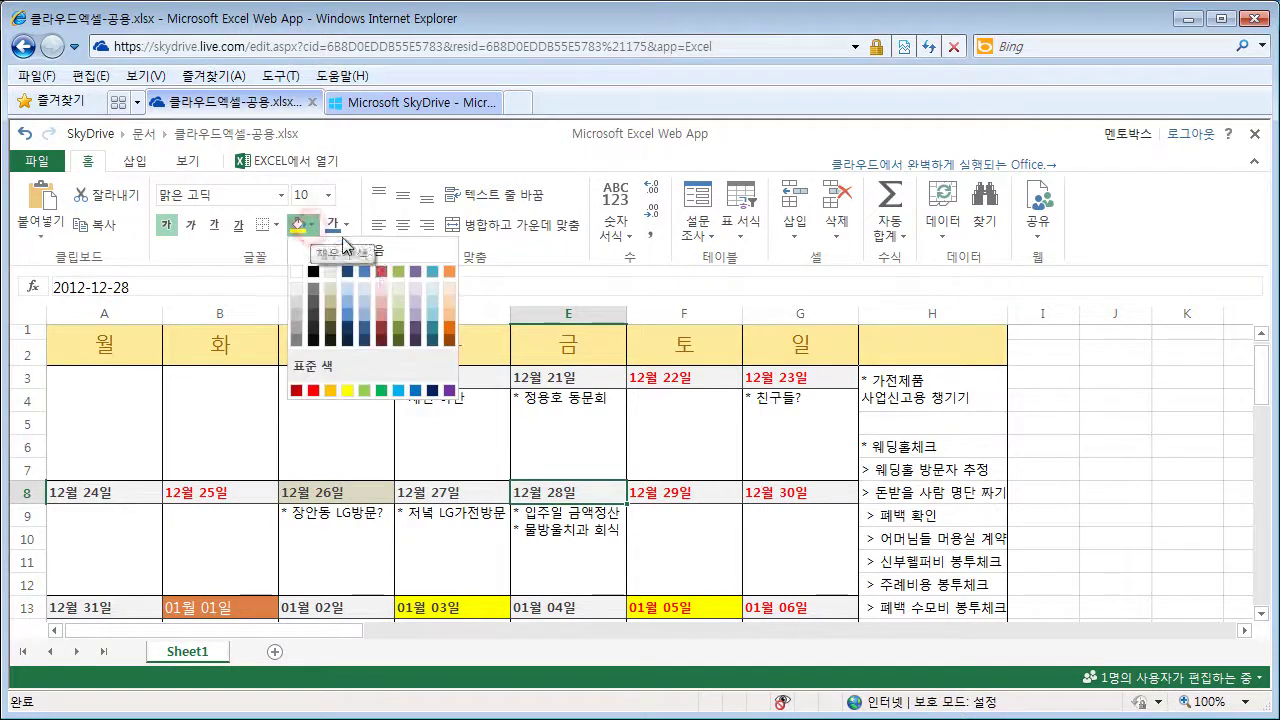
click(398, 298)
drag(335, 608, 775, 608)
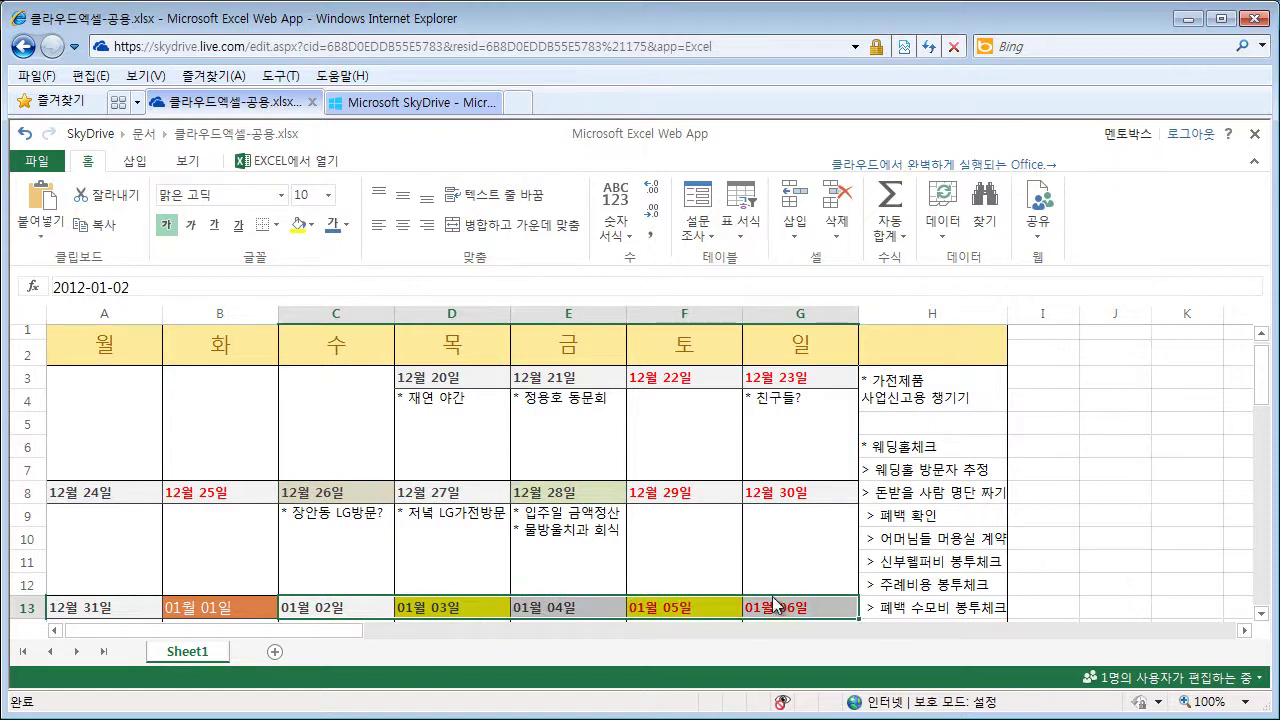
Give the row 13 dates dark font colour, blue-grey fill and 11-point size.
click(335, 228)
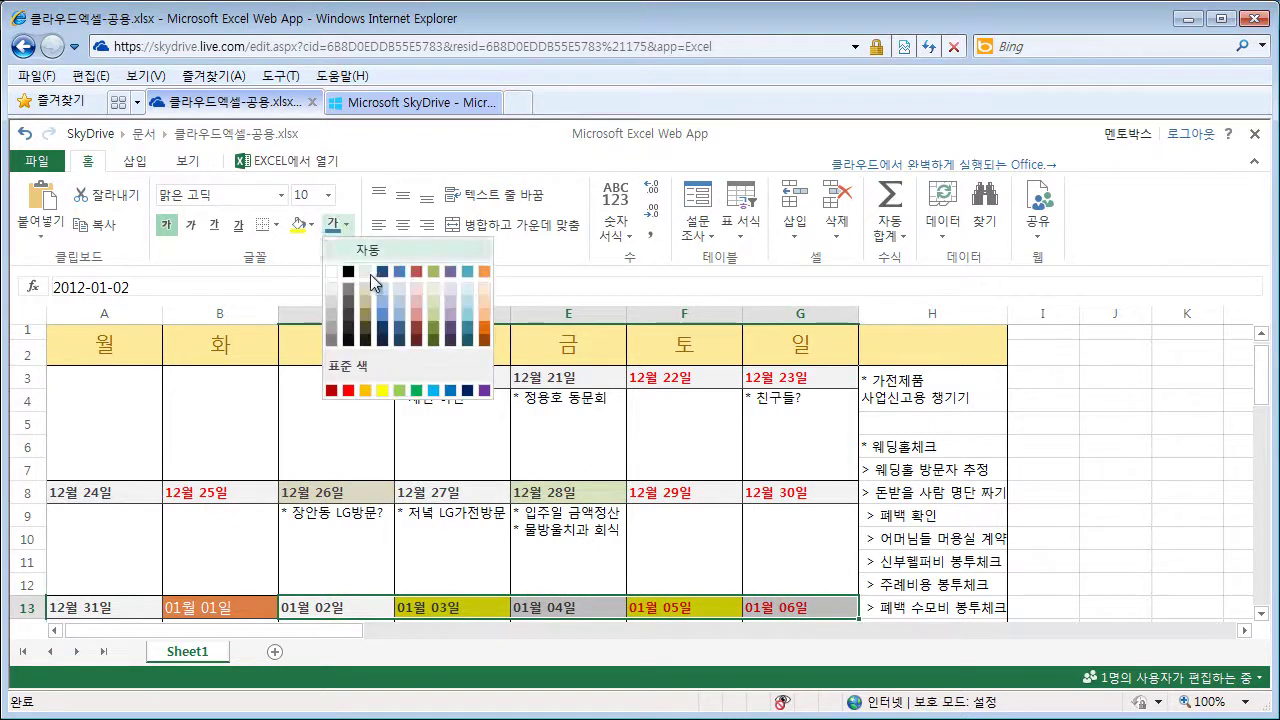
click(380, 273)
click(310, 225)
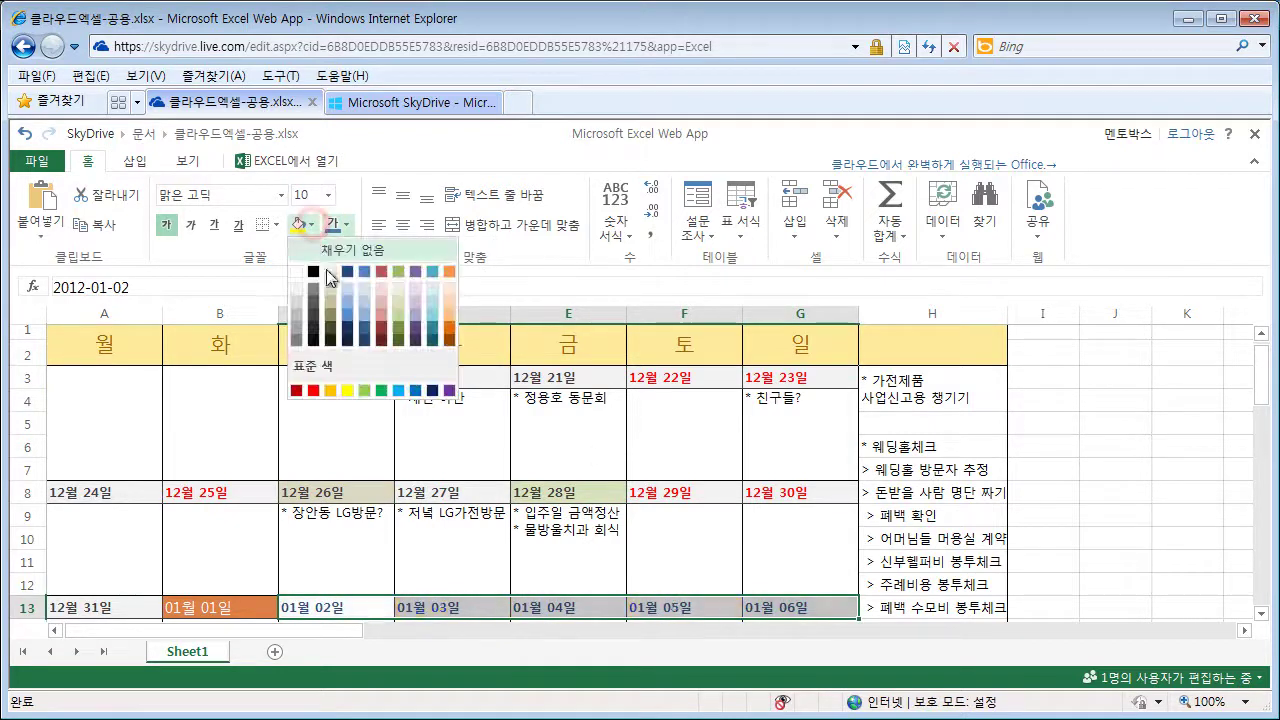
click(363, 288)
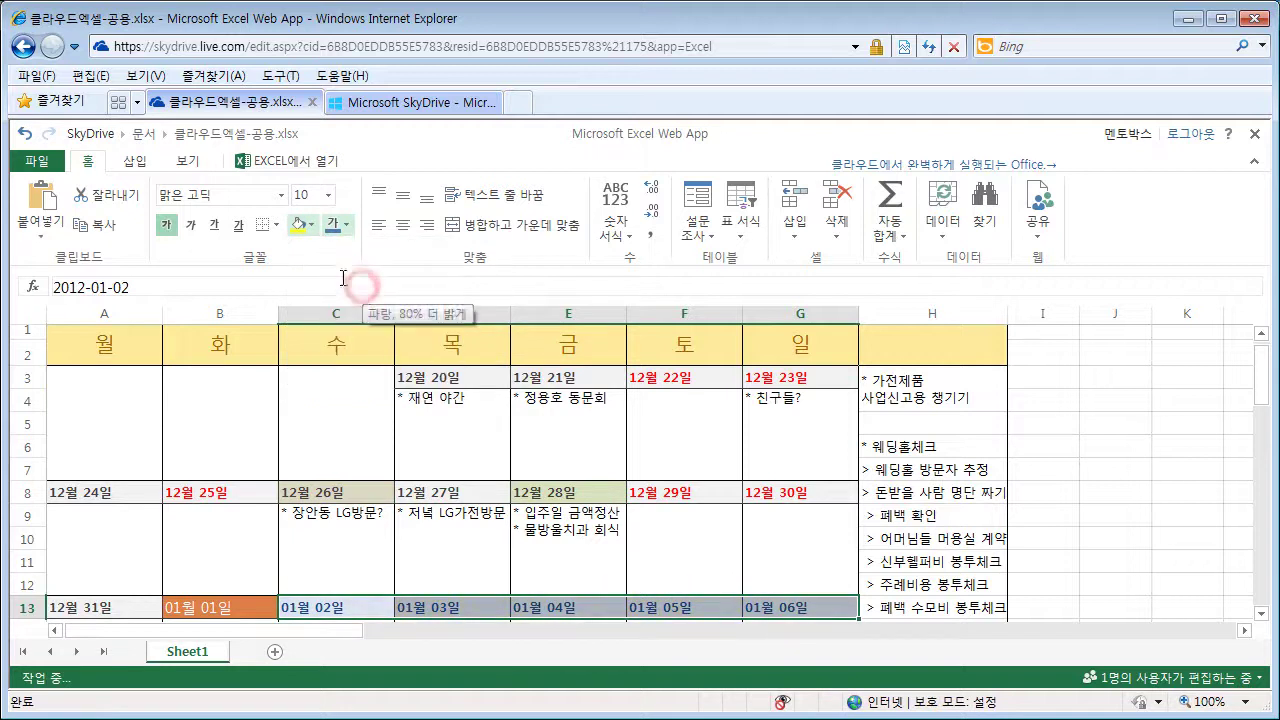
click(328, 195)
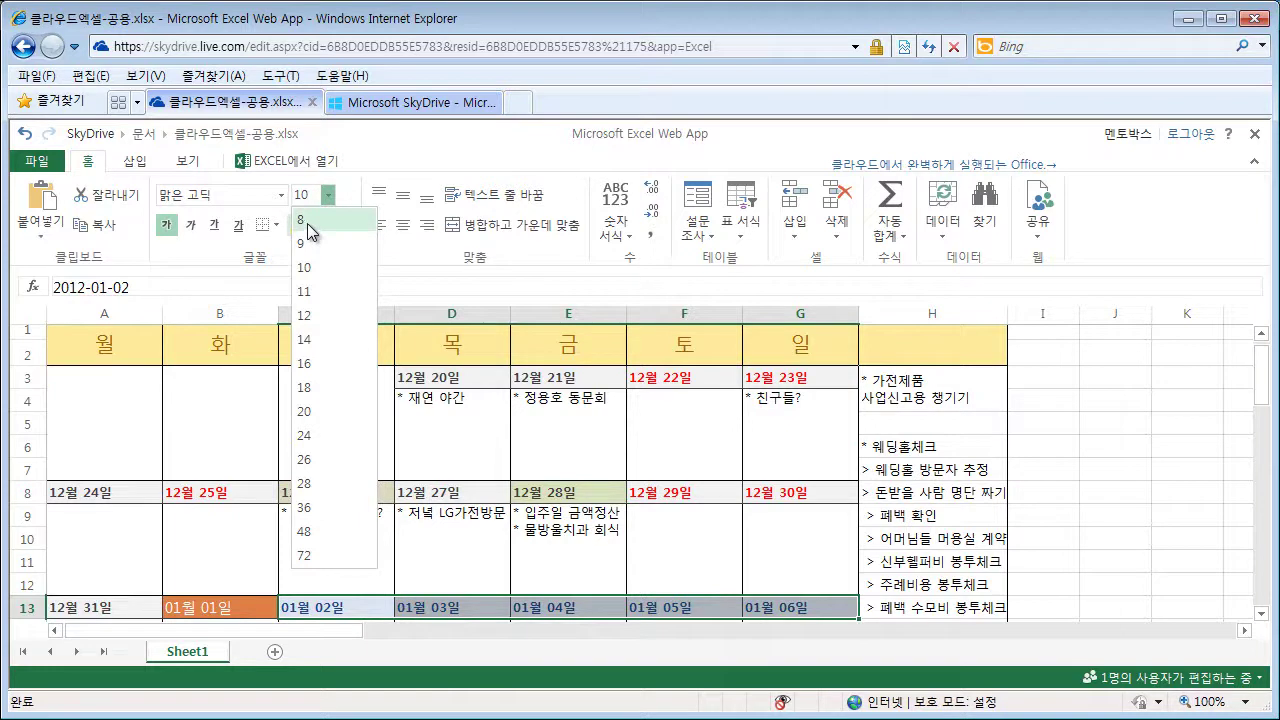
click(305, 291)
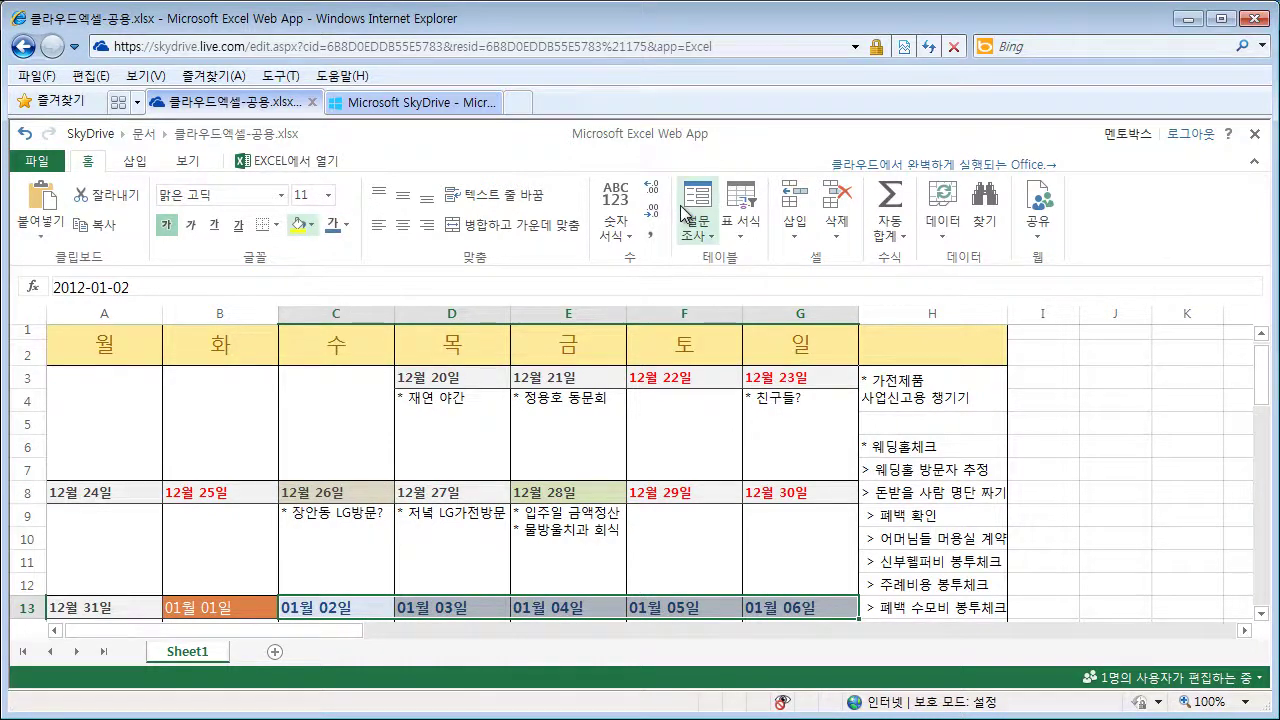
Collapse and re-expand the ribbon, then open the File info page.
click(1255, 164)
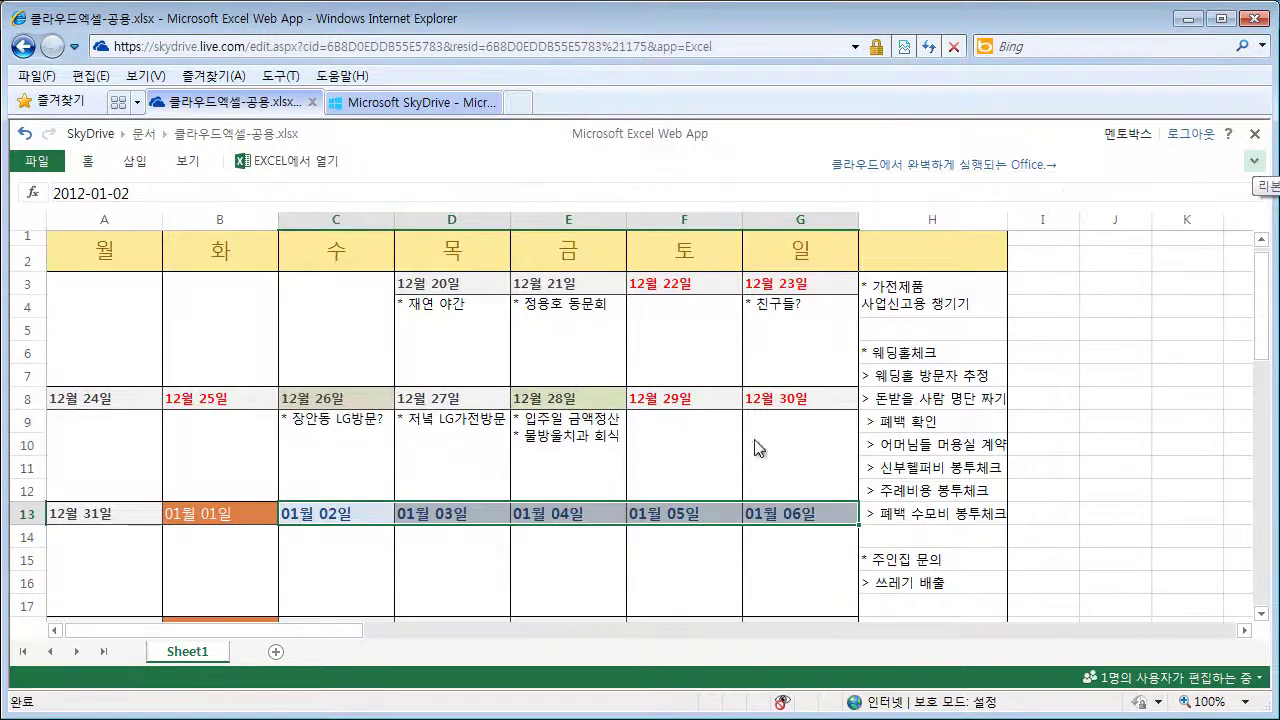
click(1256, 163)
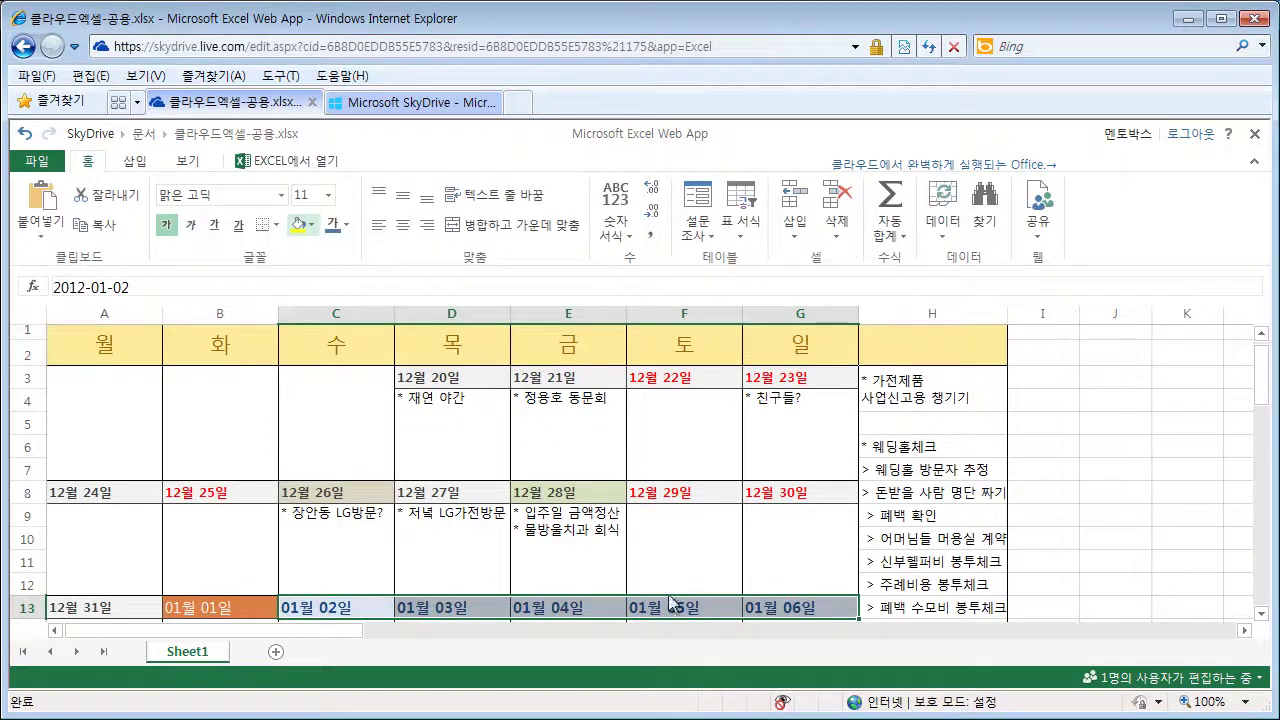
click(53, 166)
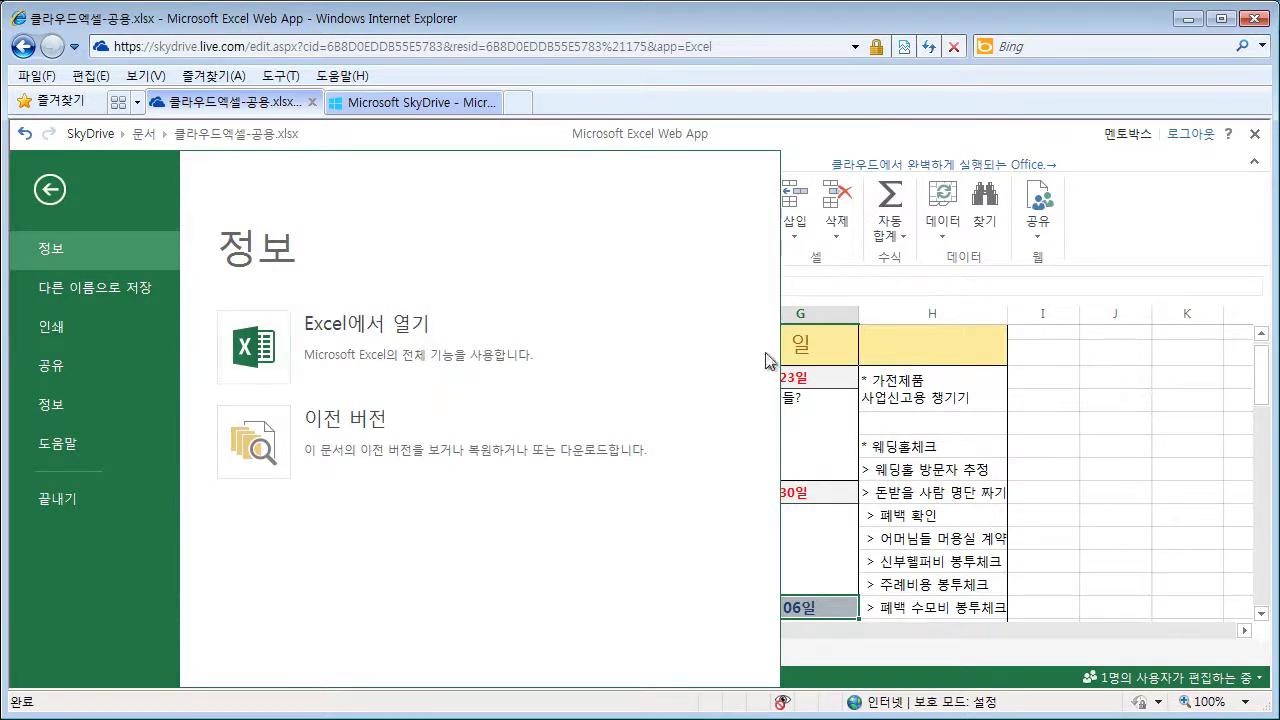
View the 다른 이름으로 저장 options, then return to the calendar sheet.
click(112, 287)
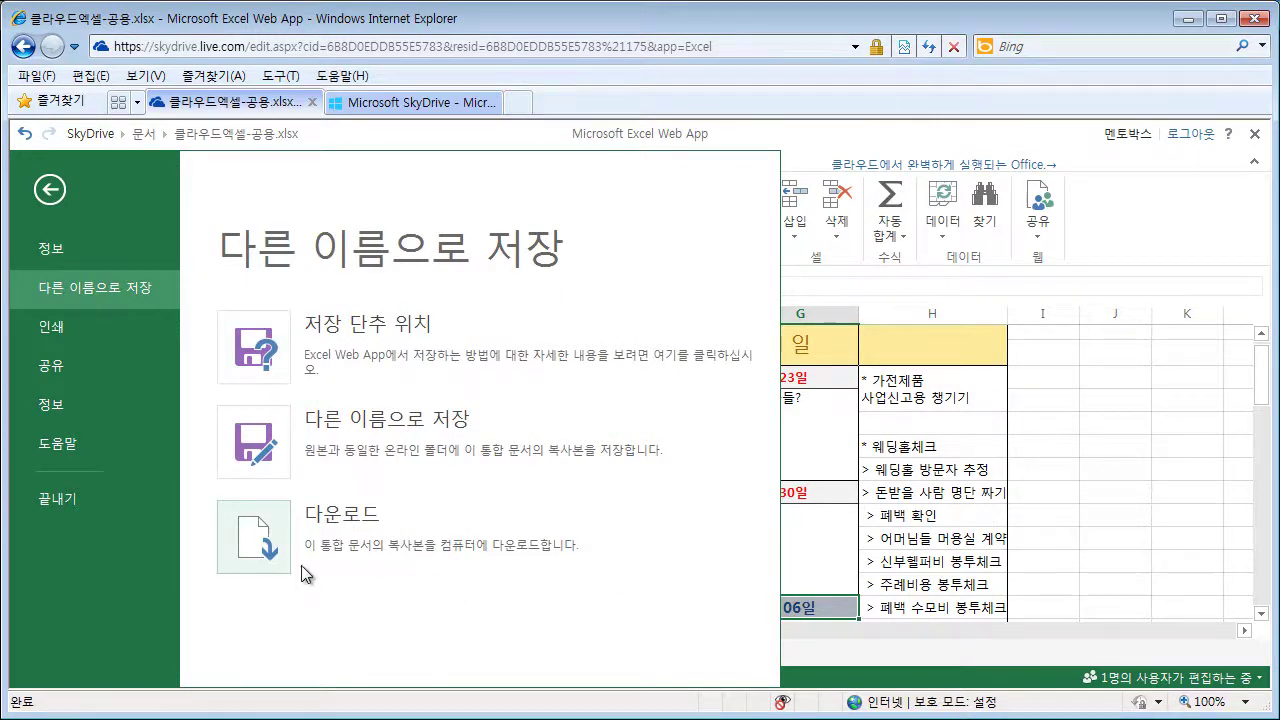
click(48, 190)
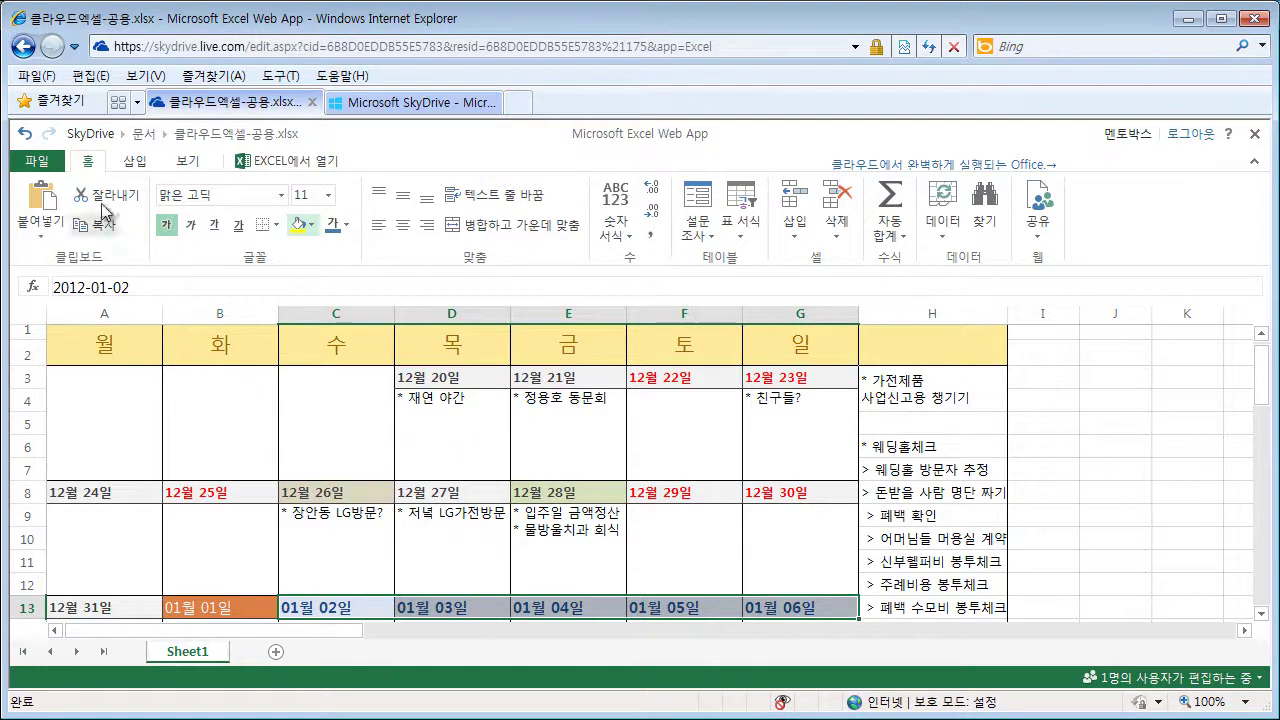
Open 클라우드엑셀-공용 in desktop Excel, confirming and allowing the security prompts.
click(127, 165)
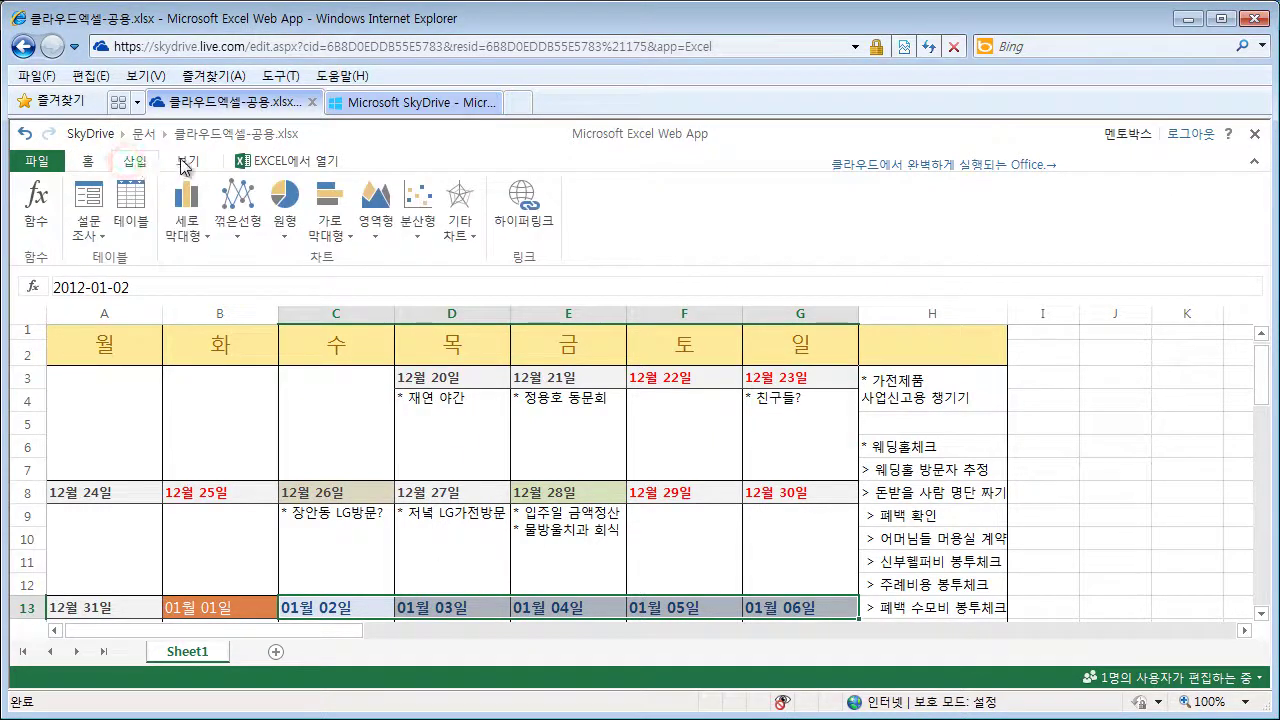
click(185, 162)
click(88, 162)
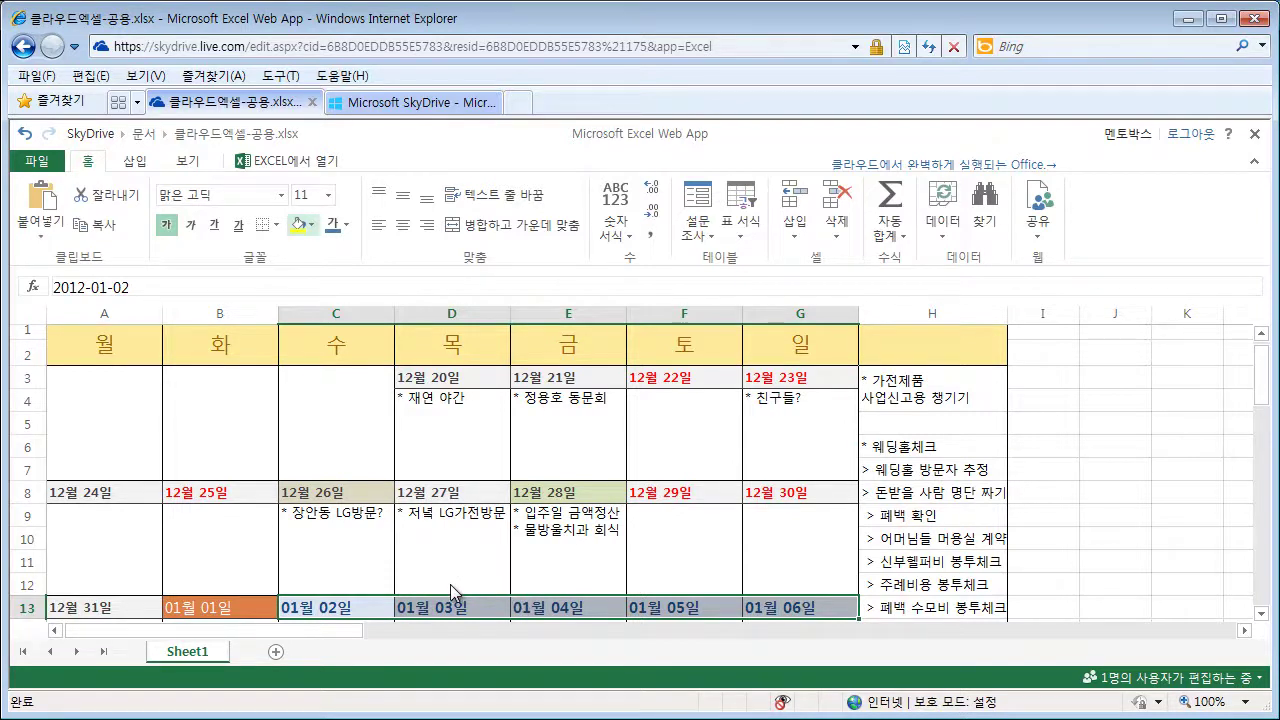
click(293, 166)
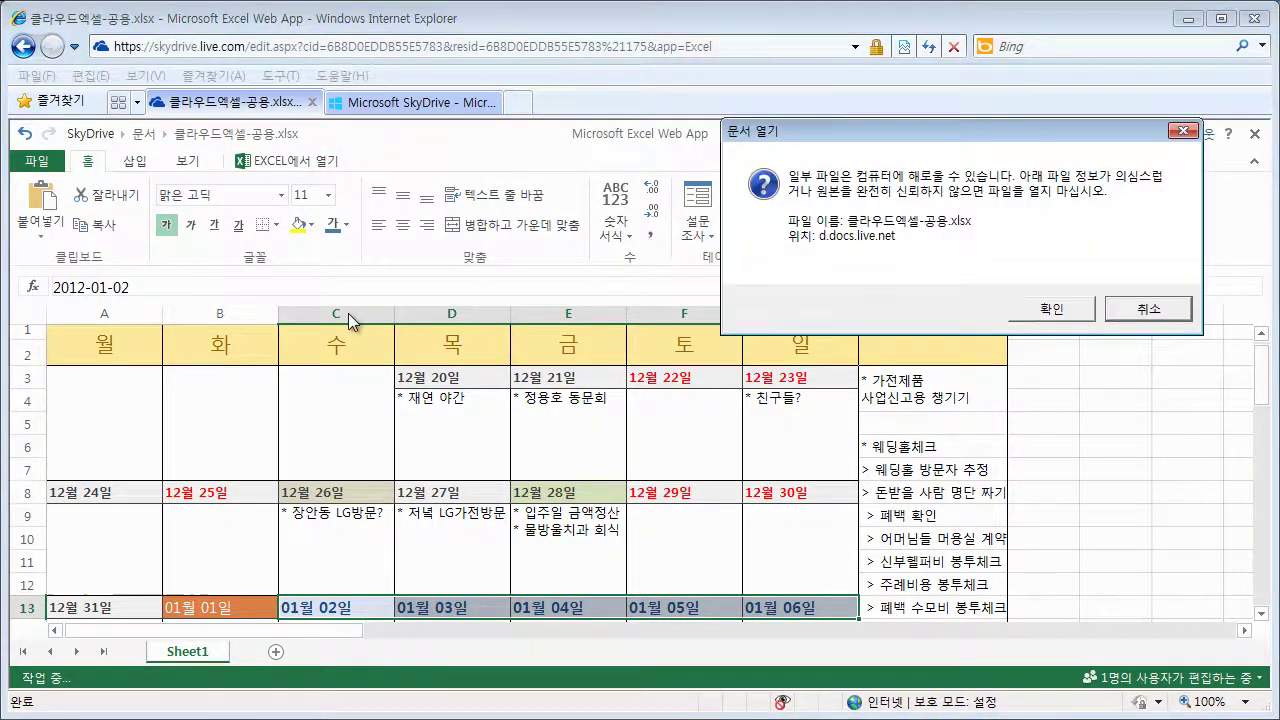
click(1062, 310)
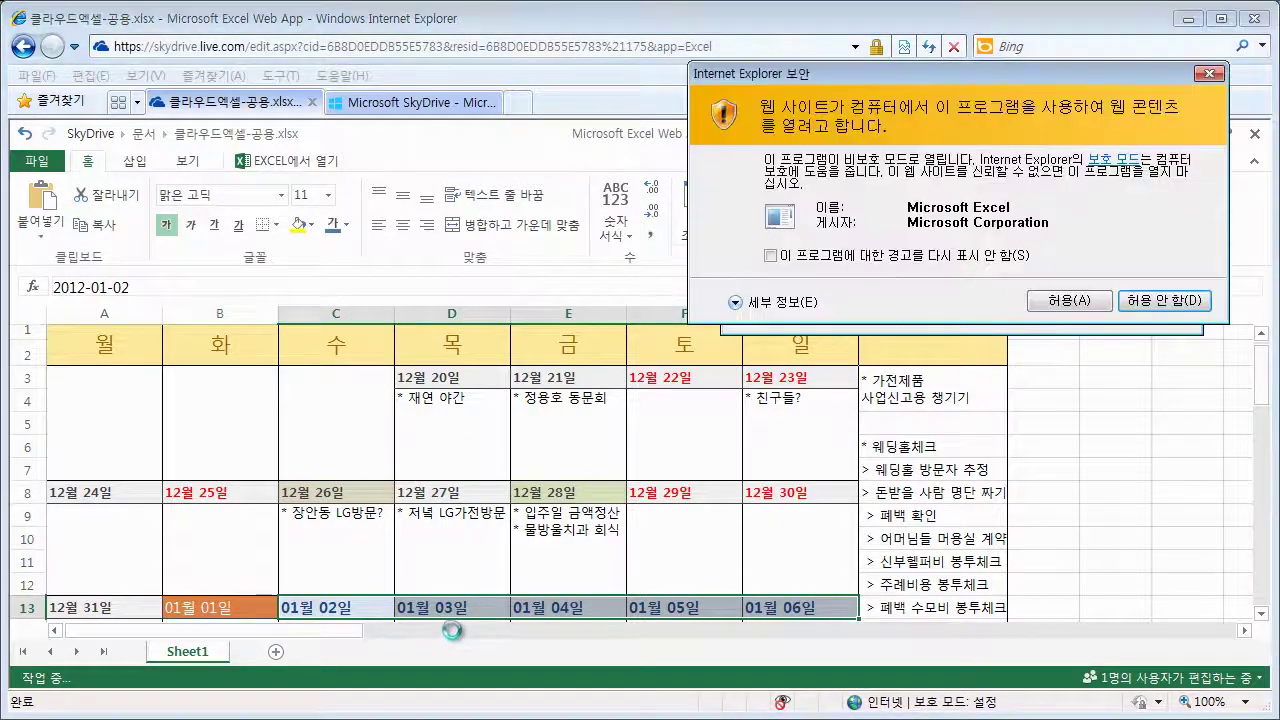
click(1065, 302)
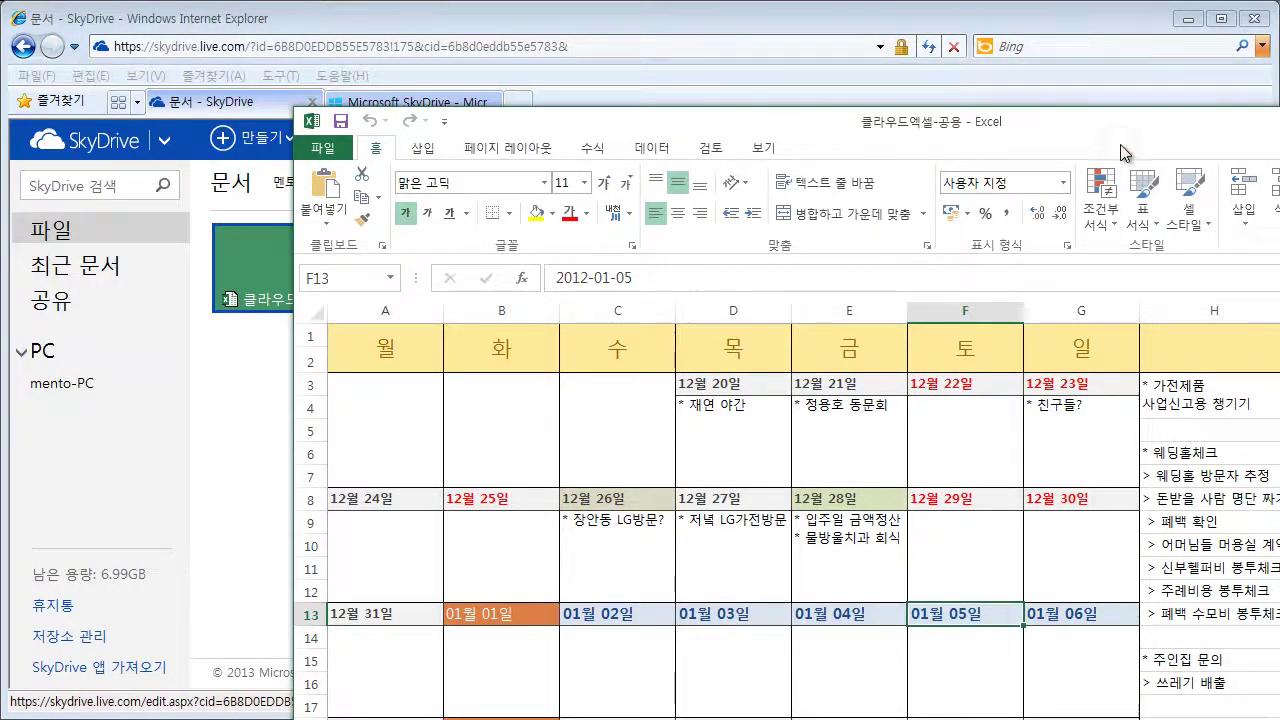
Save the workbook with File > 저장 and shrink the Excel window out of full screen.
drag(1120, 152, 870, 57)
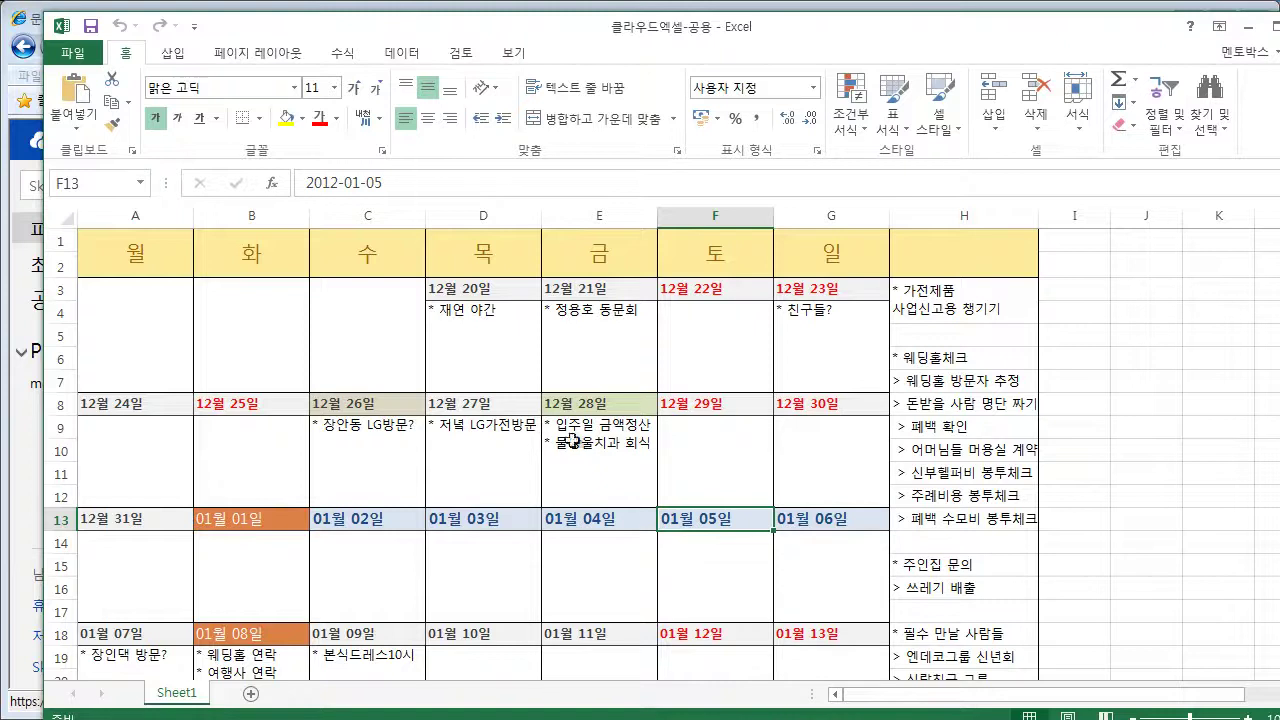
click(72, 52)
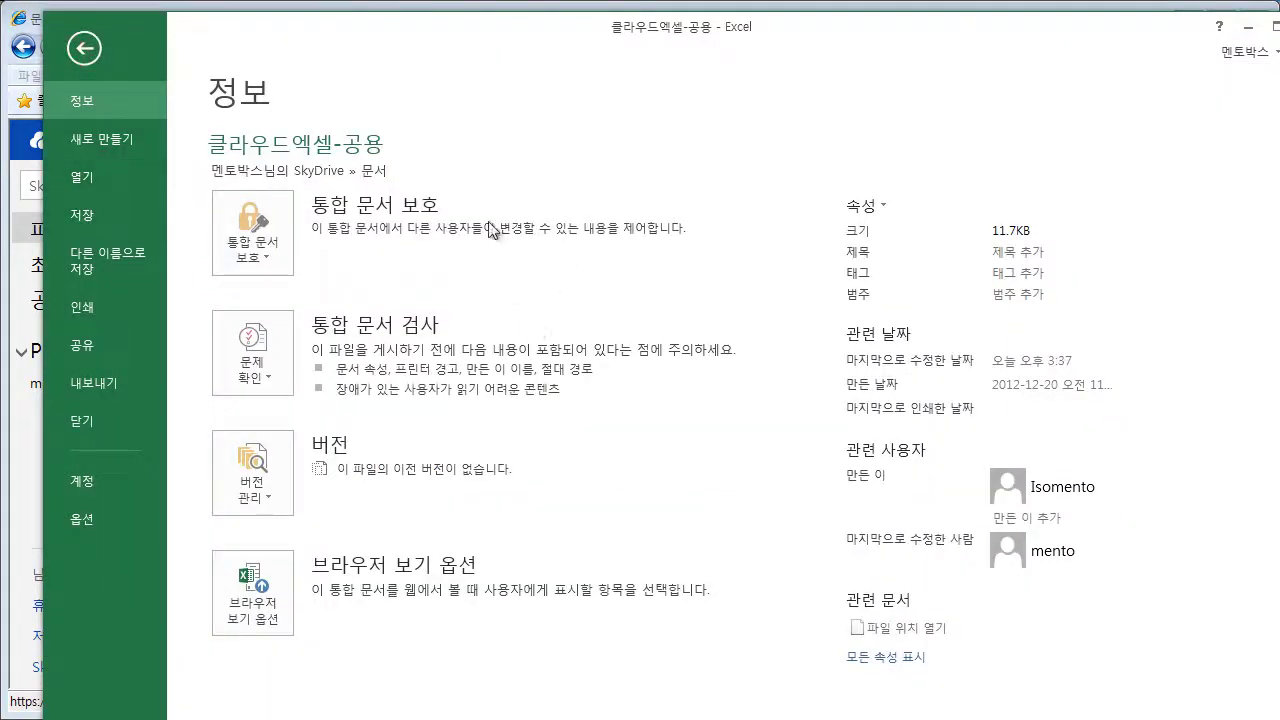
click(116, 217)
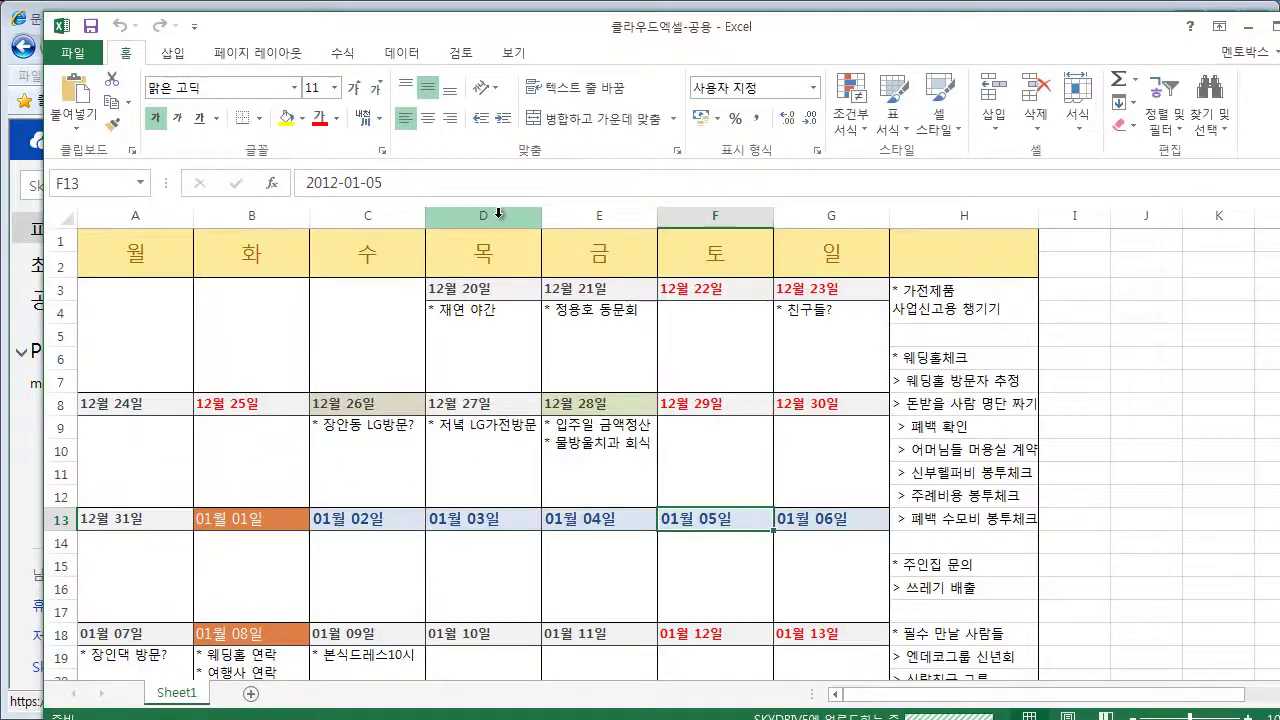
mouse_move(265, 37)
mouse_down()
mouse_move(583, 122)
mouse_move(1279, 130)
mouse_up()
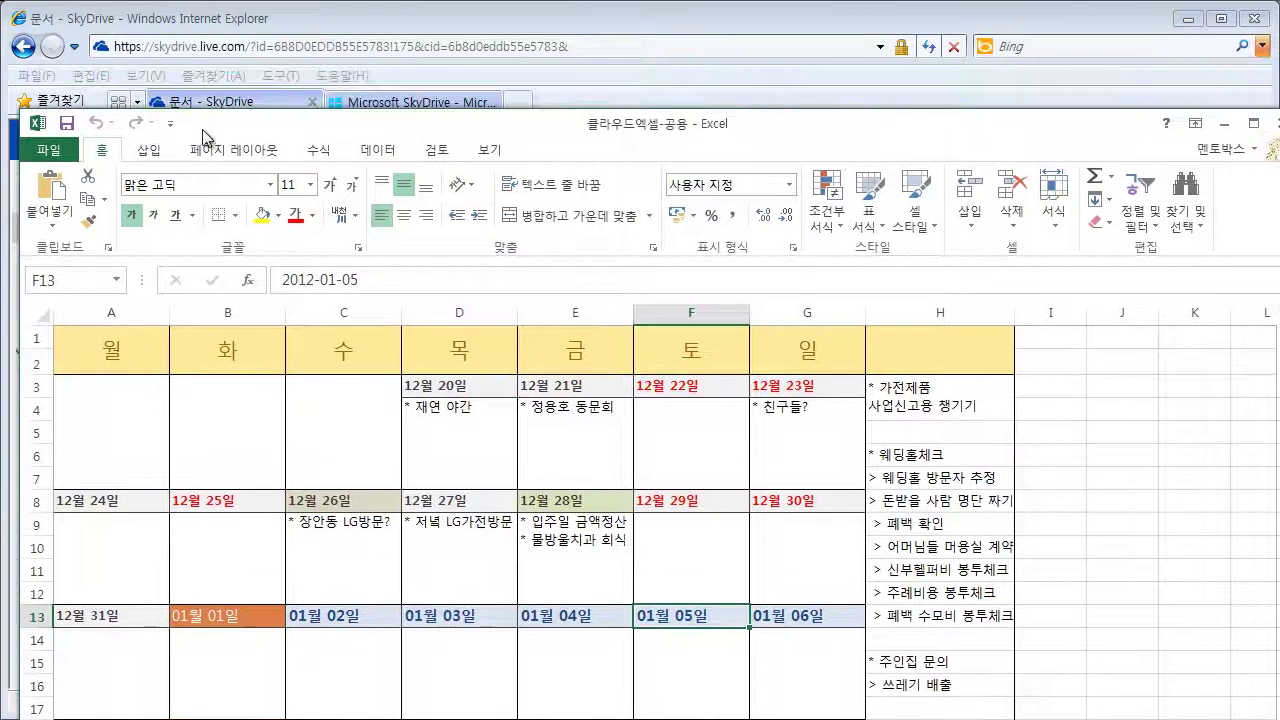
double_click(540, 123)
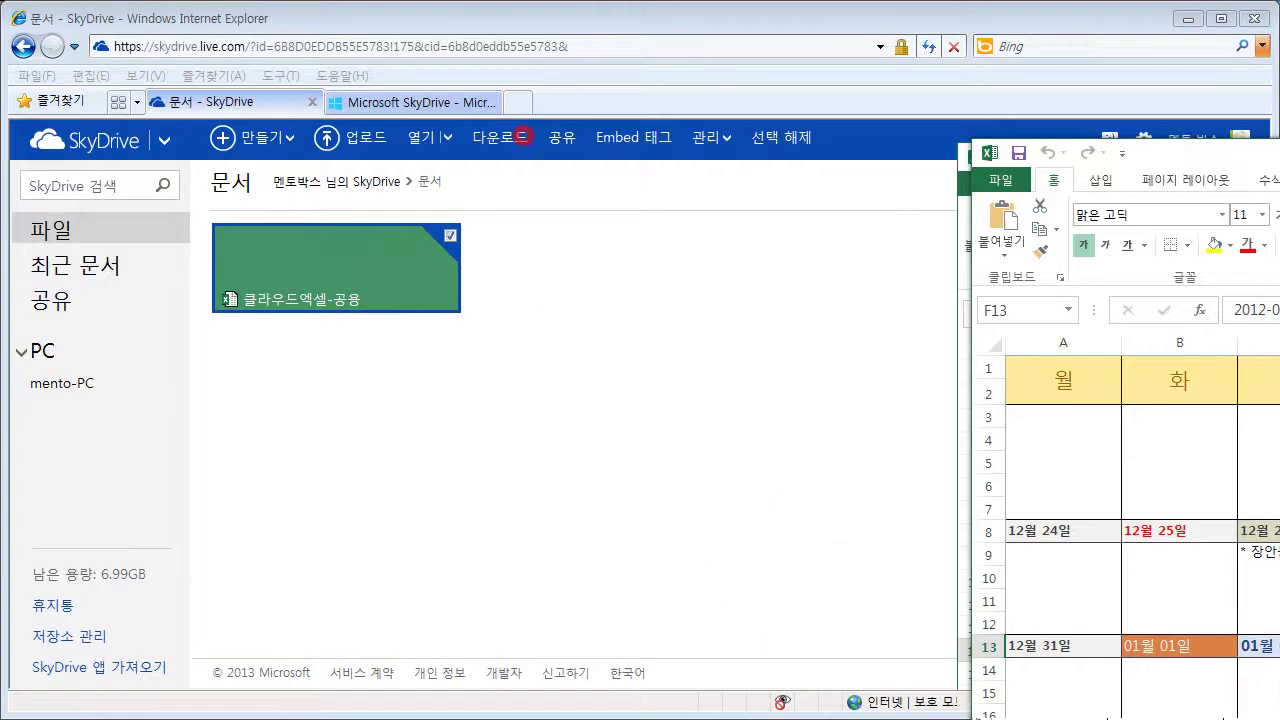
click(300, 269)
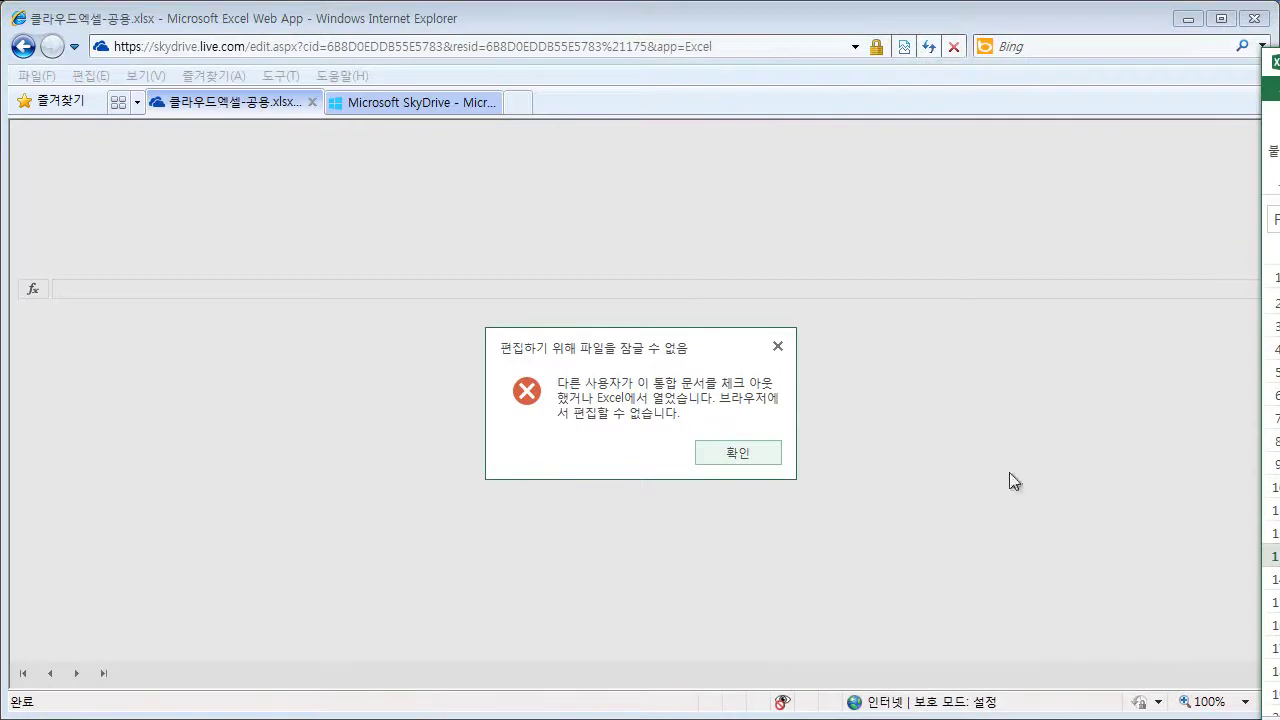
click(751, 451)
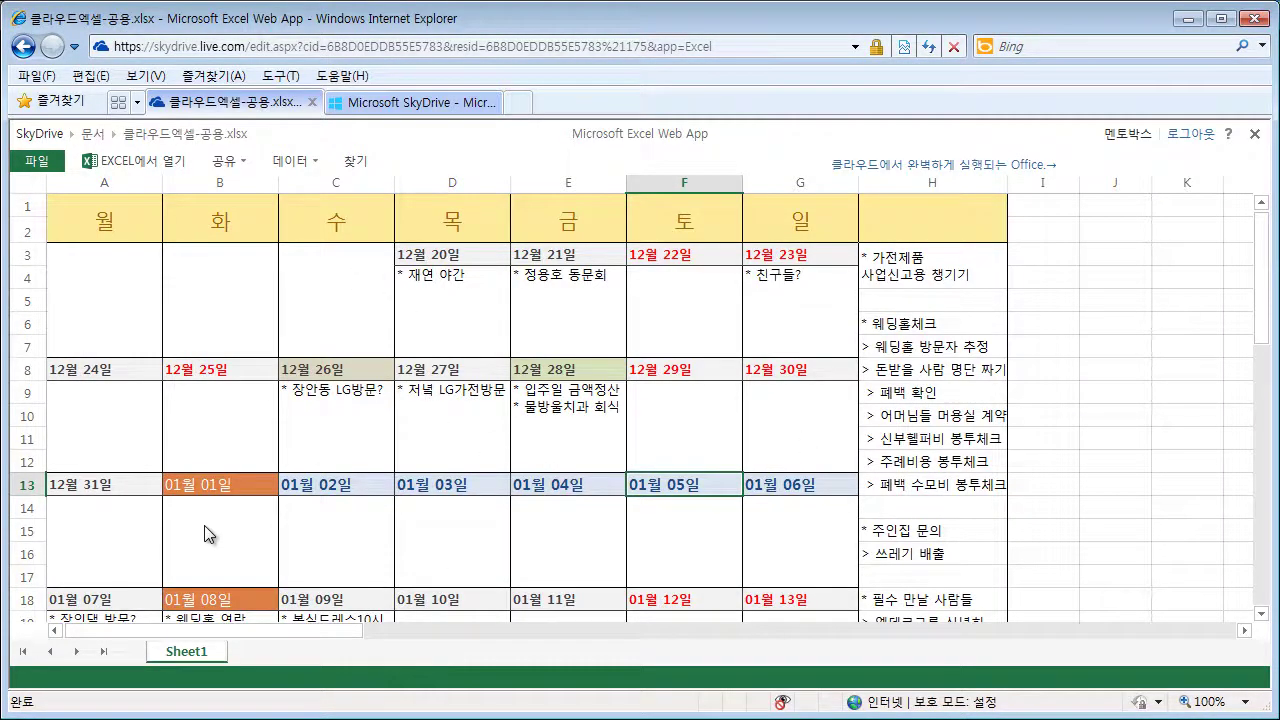
key(alt+Left)
click(900, 337)
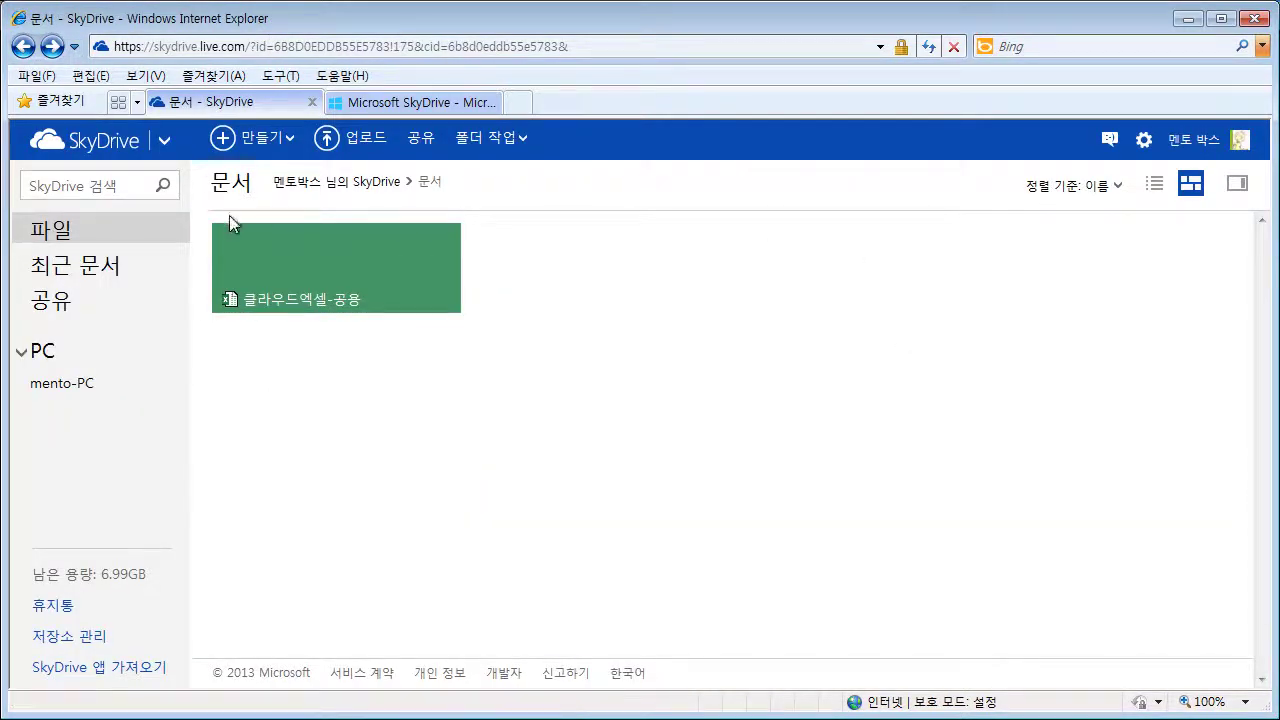
Create a new Excel workbook named 새로미 in SkyDrive's 문서 folder and open it.
click(289, 148)
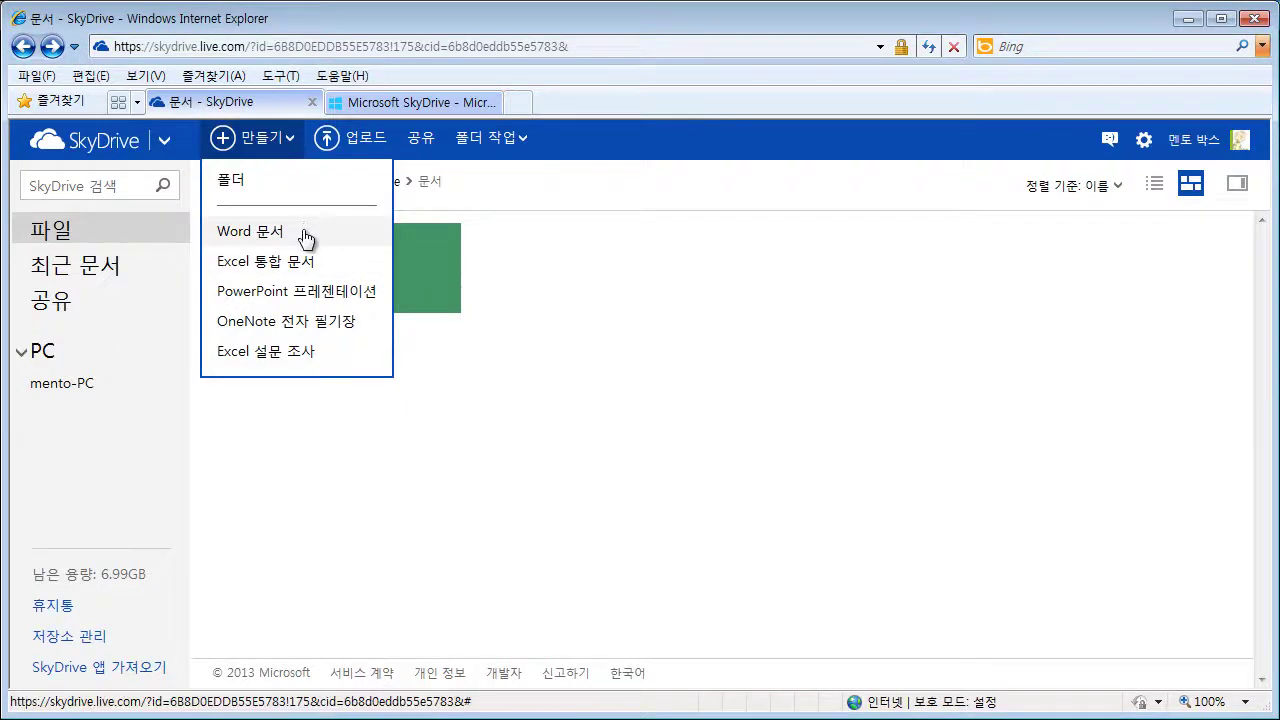
click(300, 262)
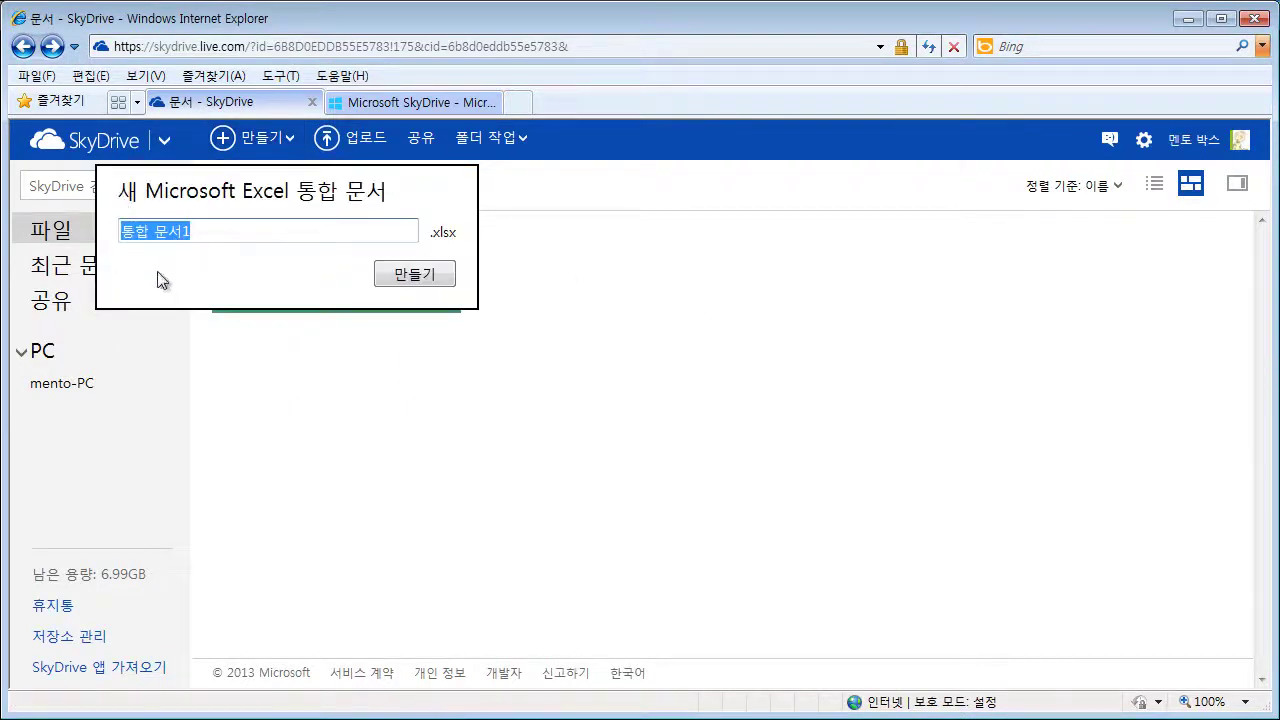
text(새로미)
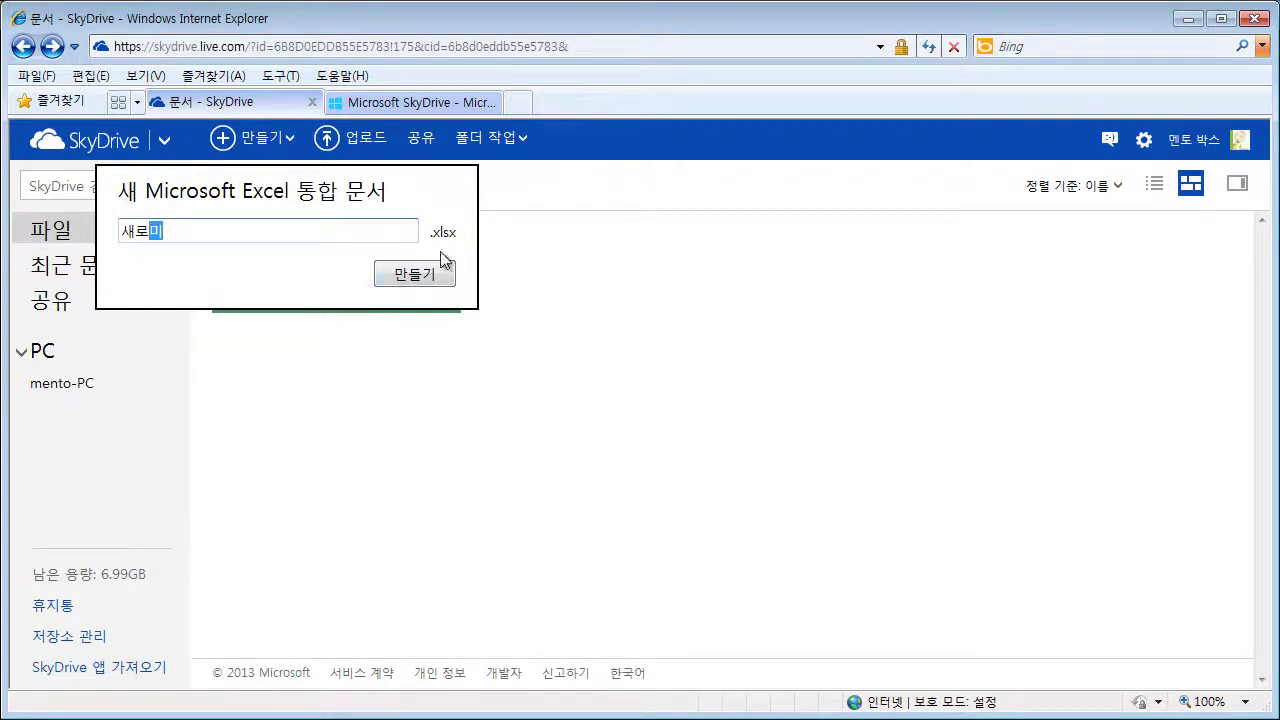
click(443, 276)
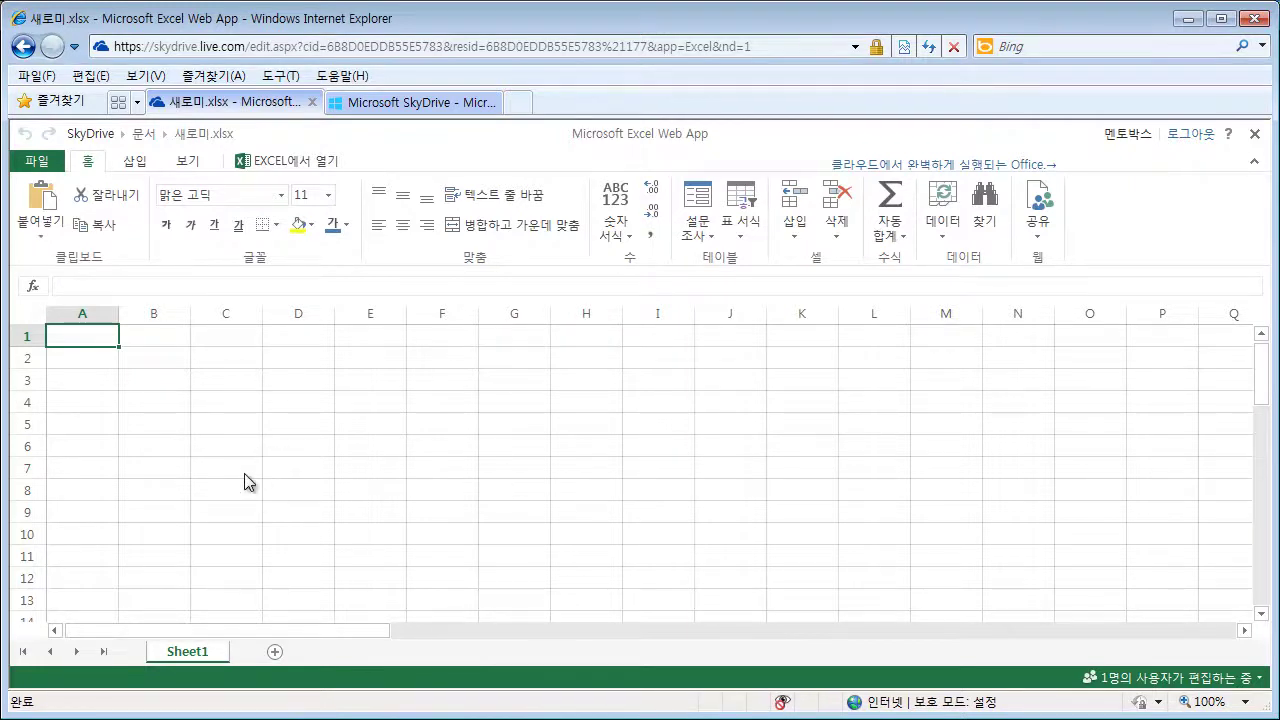
Enter 학습목표 in B3 with goals '1. 엑셀 웹 앱 배우기', '2. 엑셀에서', '3. 스카이드라이브 저장' below it.
click(164, 380)
text(학습목표)
key(Return)
text(1. 엑셀 웹 앱 배우기)
key(Return)
text(2. 엑셀)
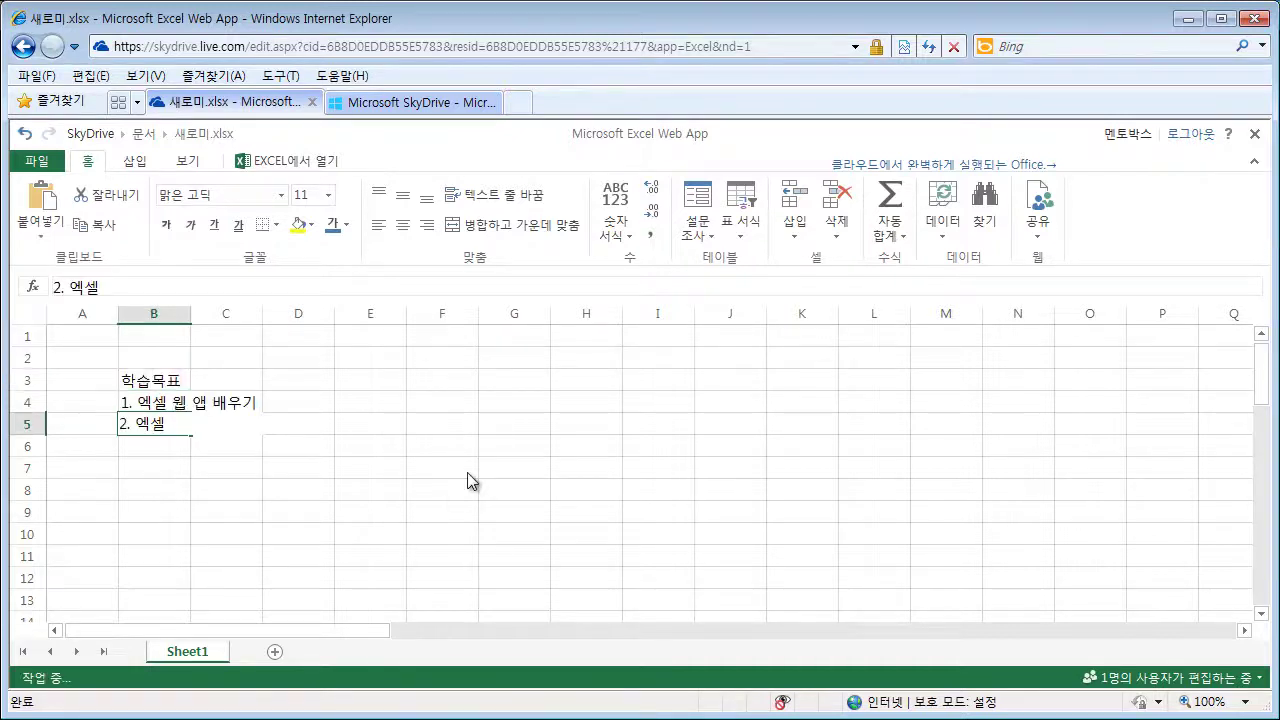
text(에서)
key(Return)
text(3. 스카이드라이브 저장)
key(Return)
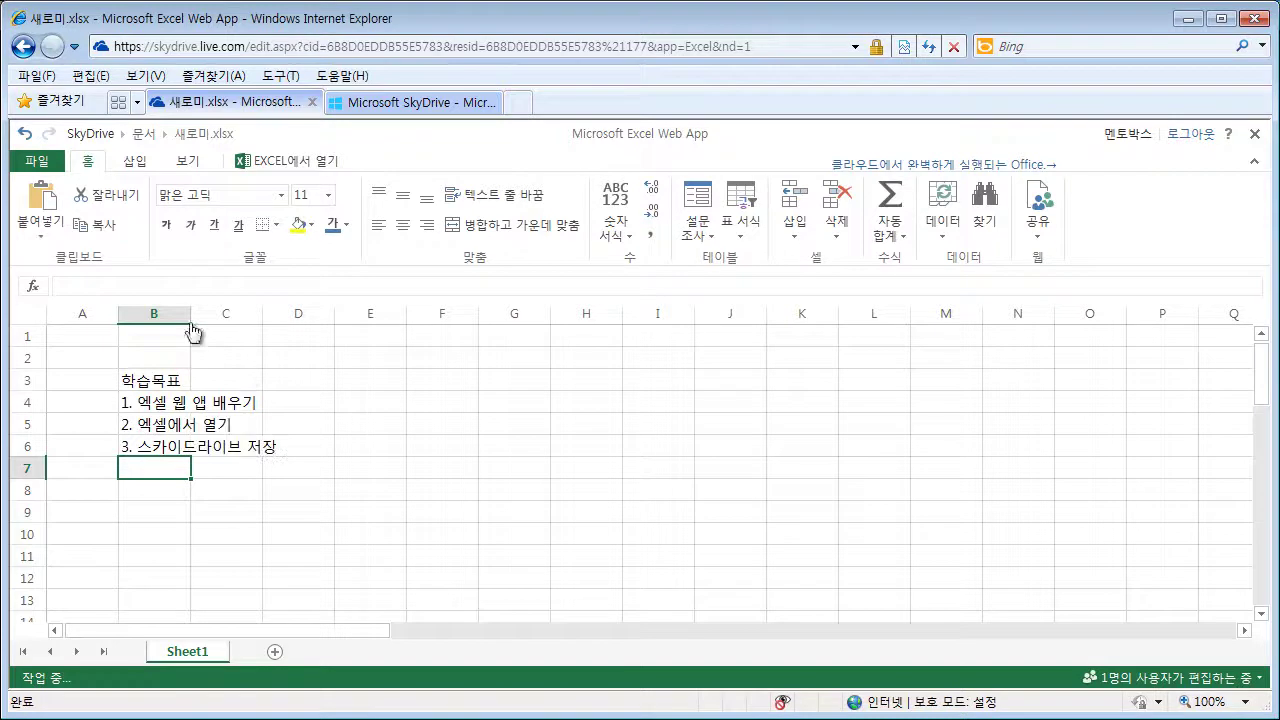
Widen column B, then change the 학습목표 heading's font colour and fill it orange.
drag(188, 315, 309, 315)
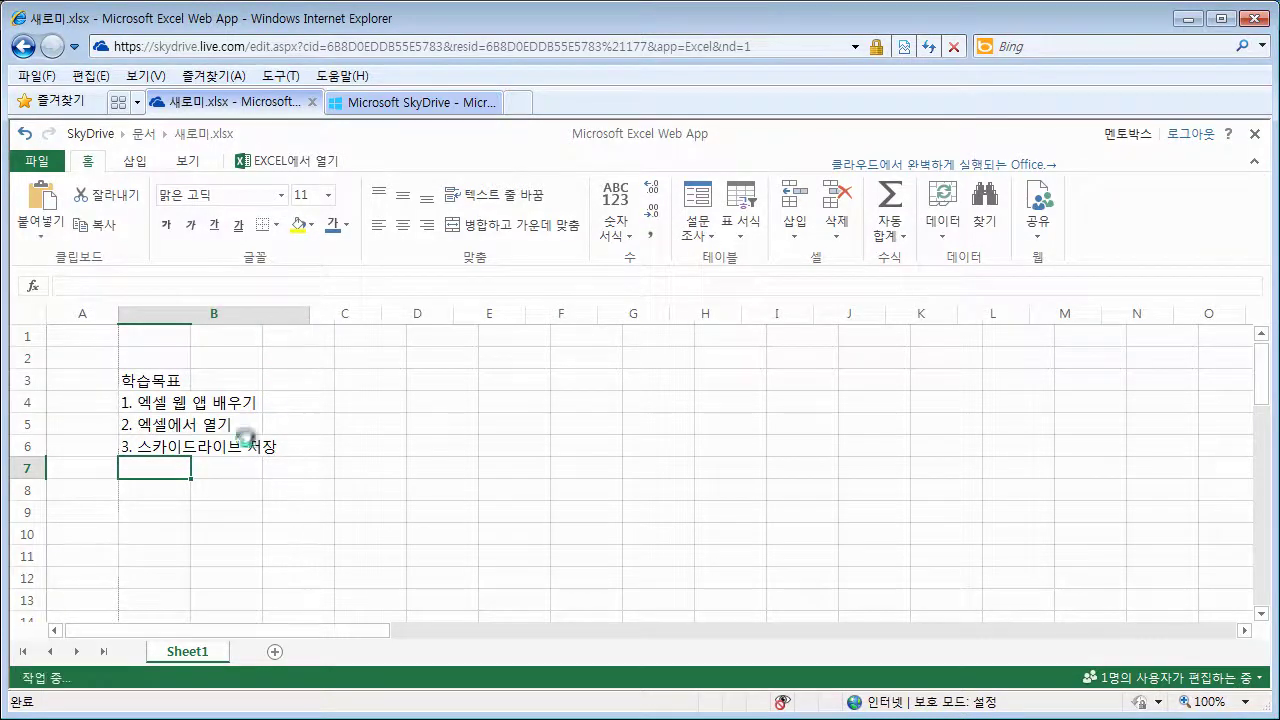
click(182, 380)
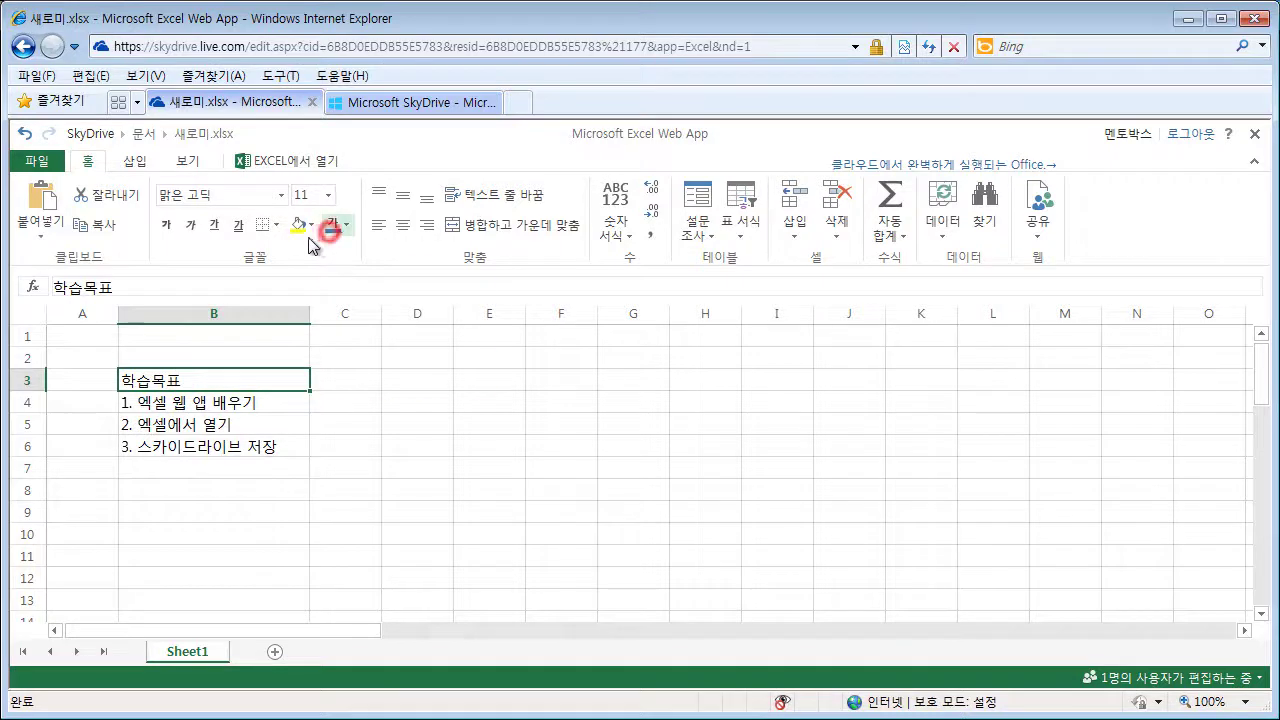
click(344, 225)
click(372, 272)
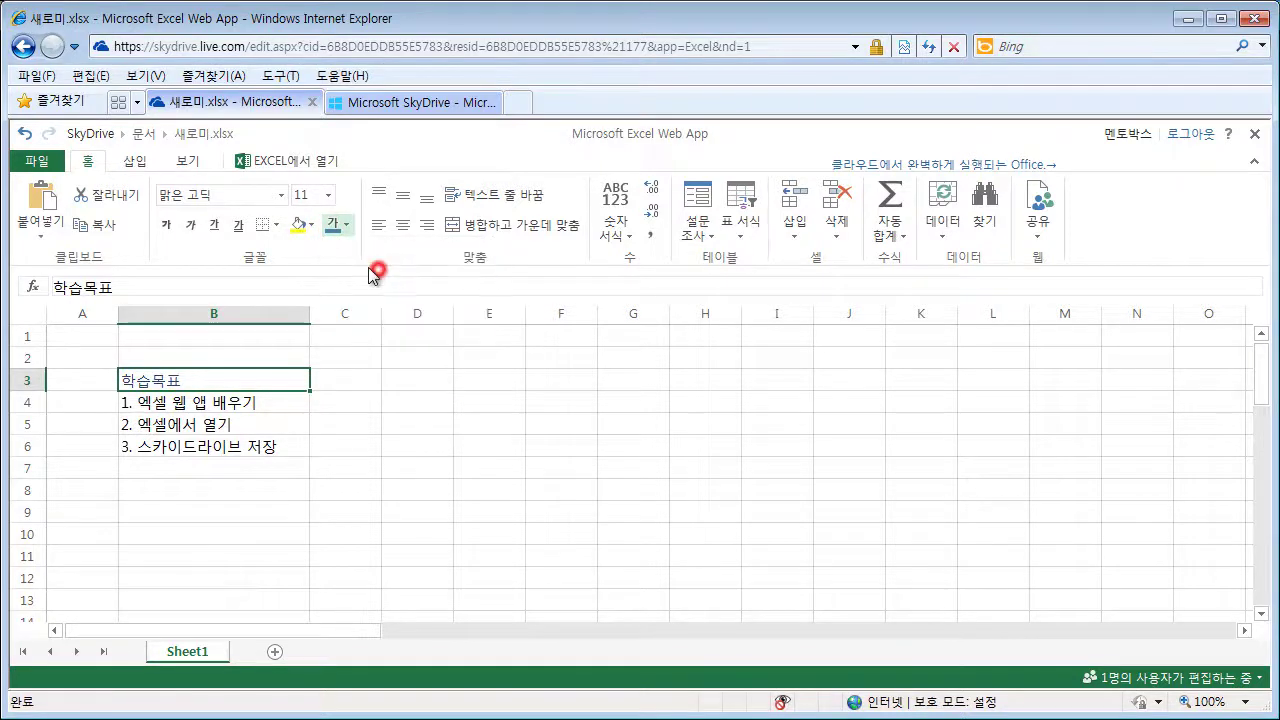
click(300, 228)
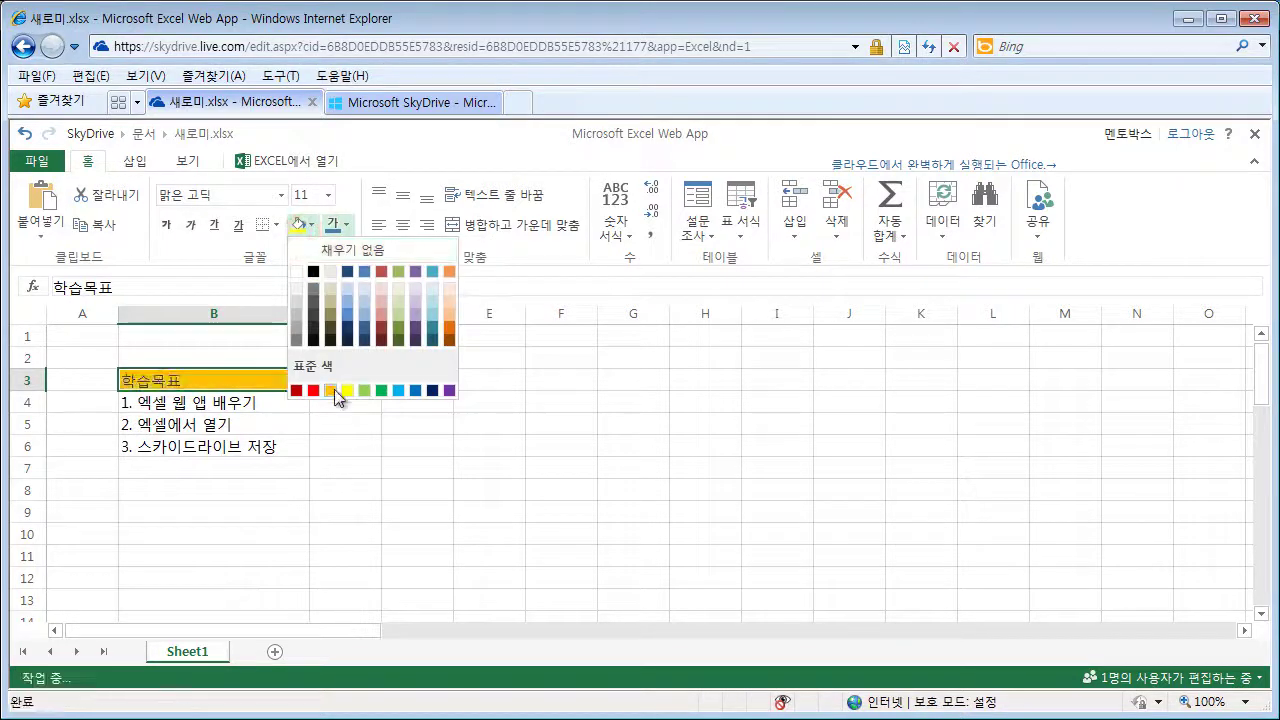
click(337, 390)
click(261, 454)
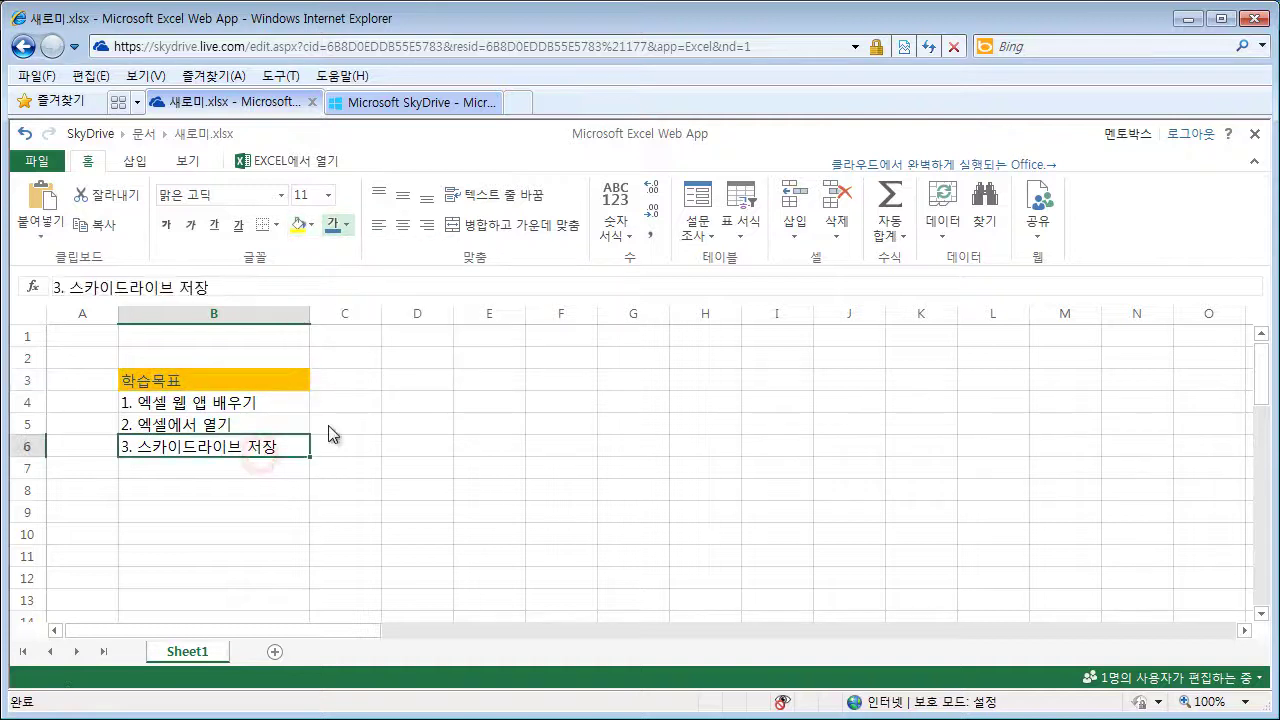
Close 새로미 in the browser and select the synced 새로미 file in the local SkyDrive 문서 folder.
click(60, 170)
click(70, 502)
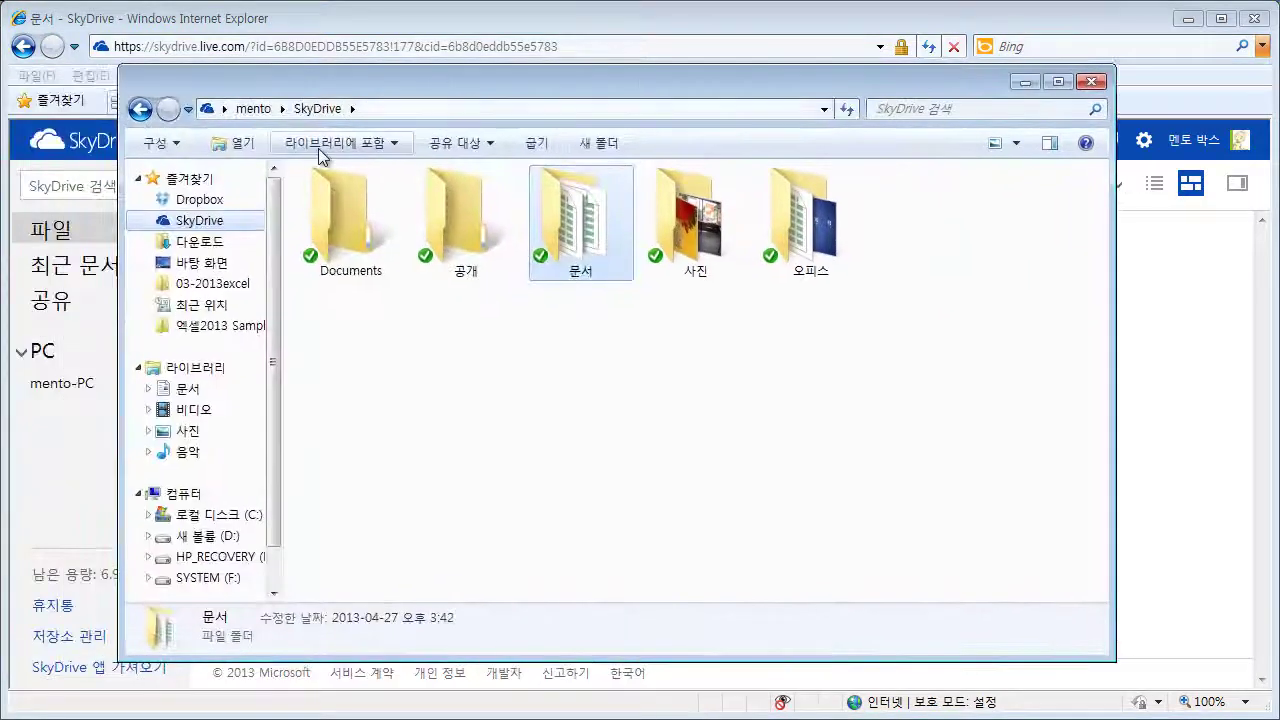
double_click(556, 252)
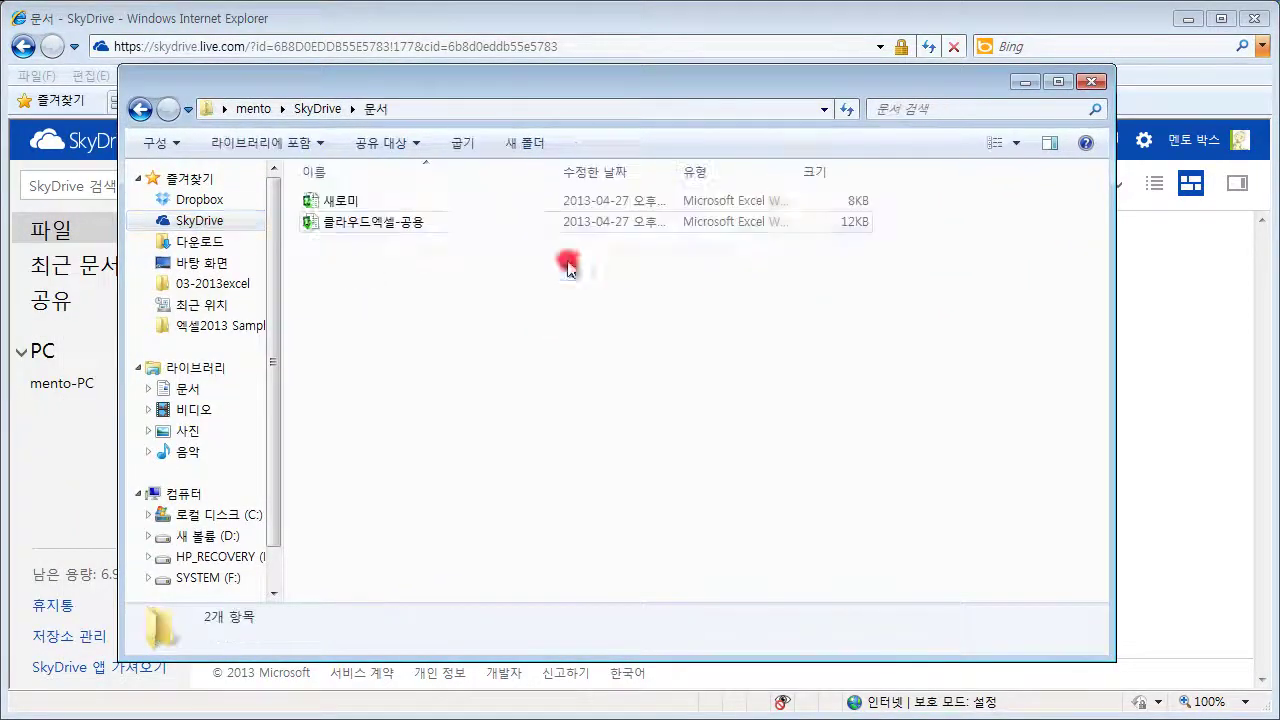
click(336, 202)
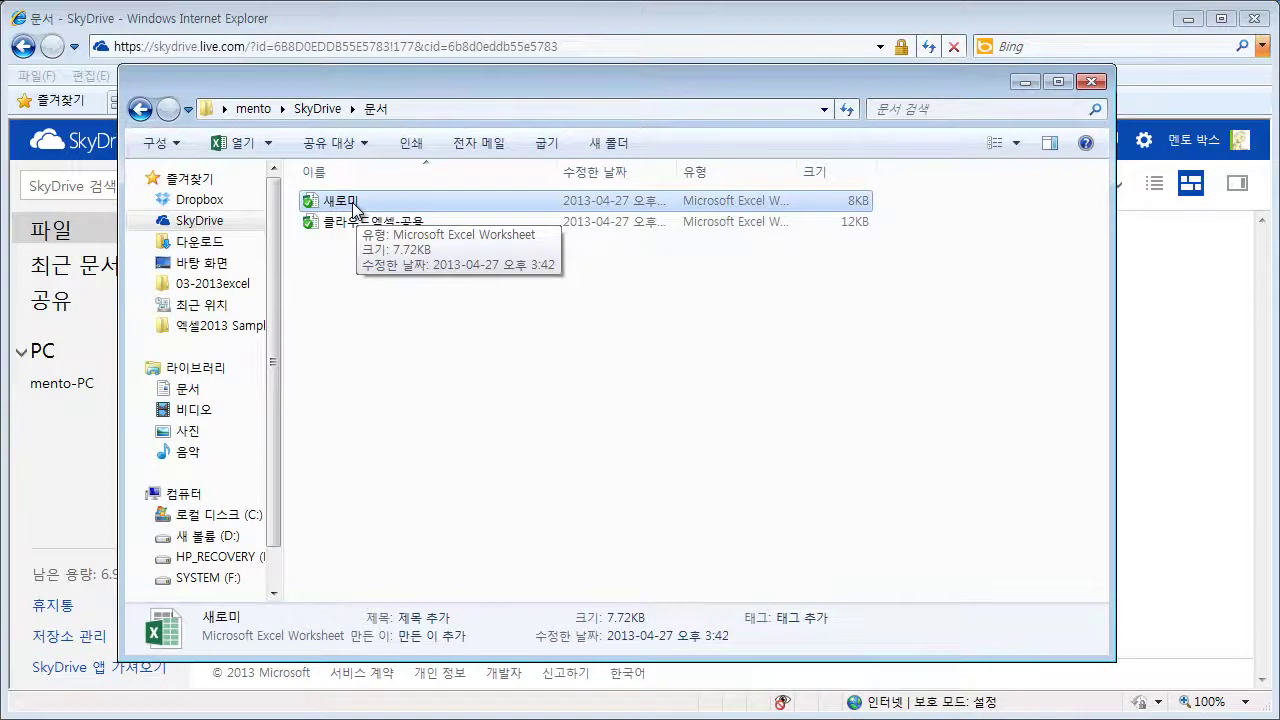
Open the synced 새로미 workbook from Windows Explorer in desktop Excel 2013.
double_click(340, 201)
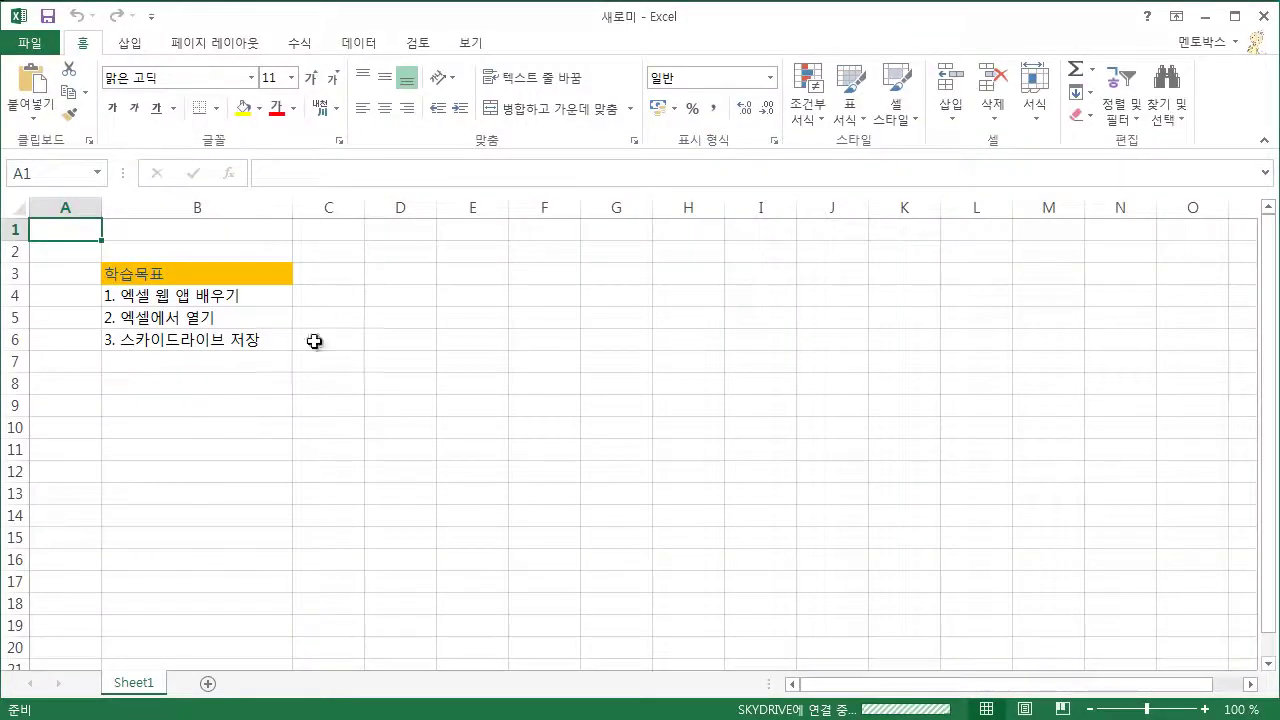